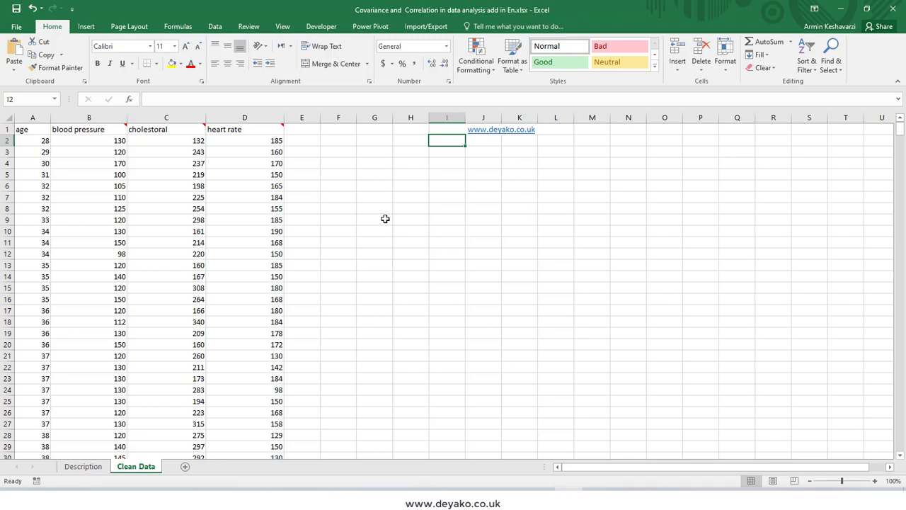
Show the Data ribbon commands for the Clean Data sheet of health values.
{"action": "left_click", "coordinate": [216, 27]}
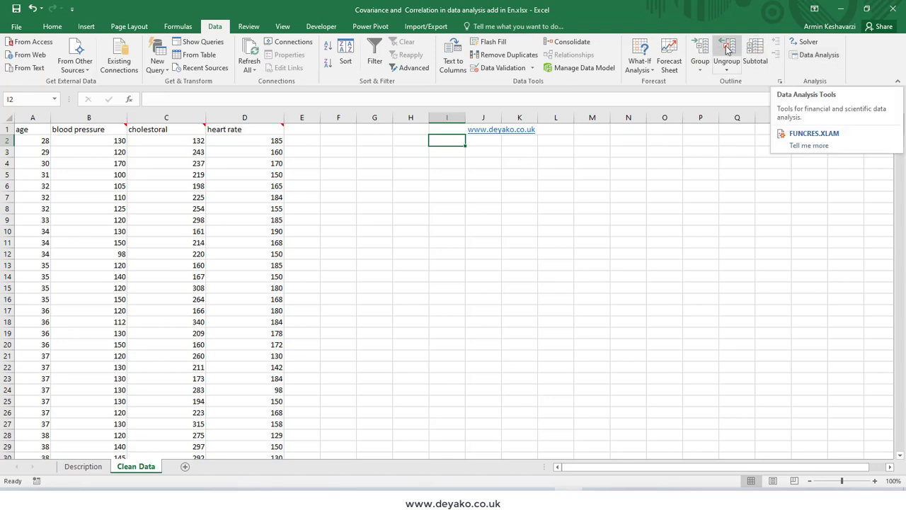
Confirm Analysis ToolPak is checked under File > Options > Add-ins, then return to the sheet.
{"action": "left_click", "coordinate": [25, 29]}
{"action": "left_click", "coordinate": [23, 307]}
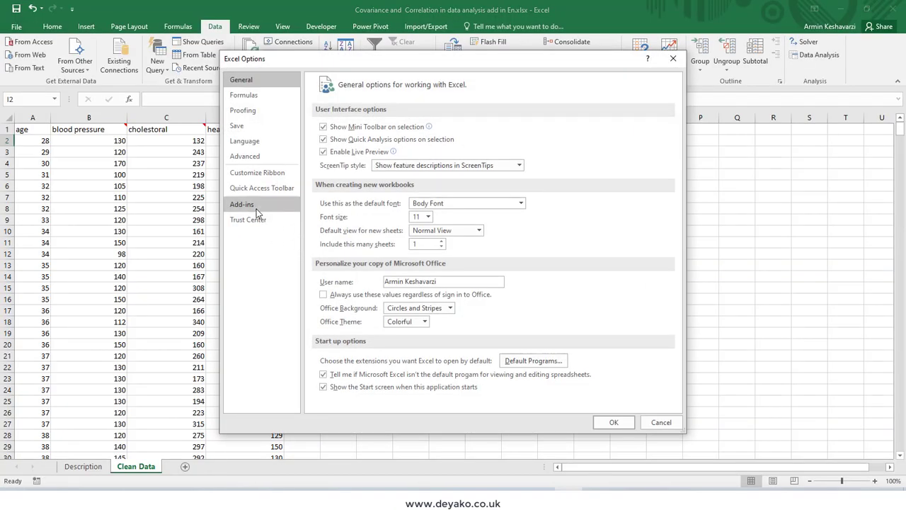
{"action": "left_click", "coordinate": [256, 209]}
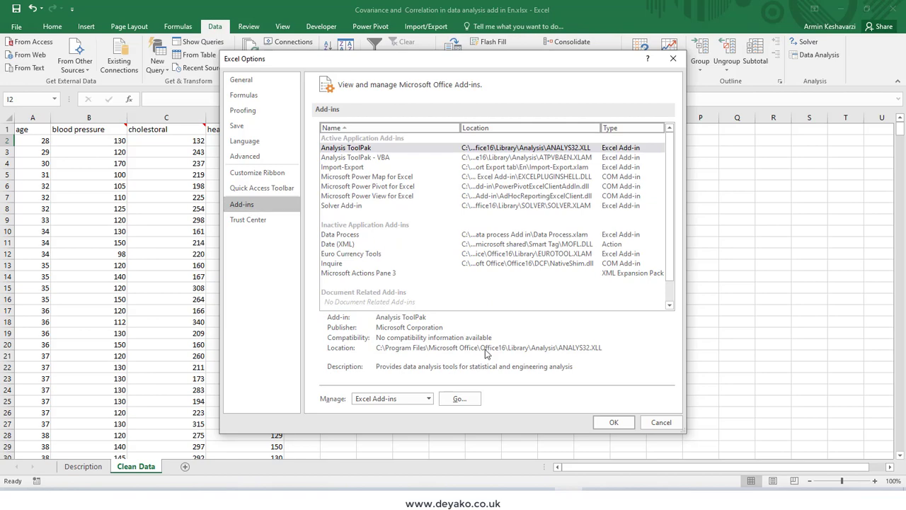
{"action": "left_click", "coordinate": [468, 400]}
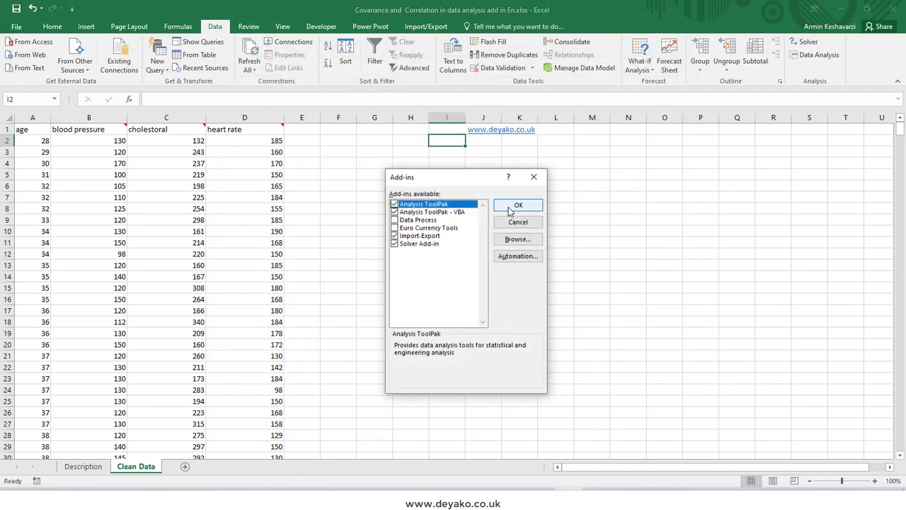
{"action": "left_click", "coordinate": [534, 177]}
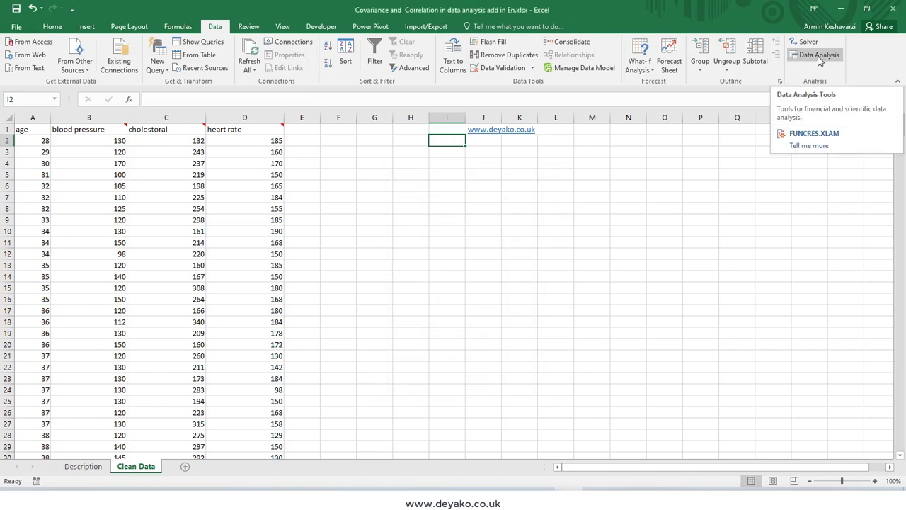
{"action": "left_click", "coordinate": [170, 152]}
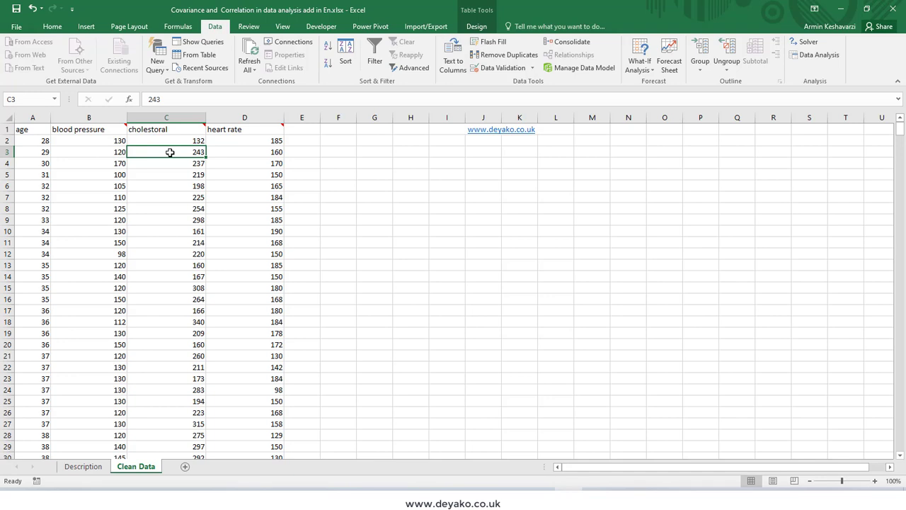
{"action": "left_click", "coordinate": [34, 116]}
{"action": "left_click", "coordinate": [41, 130]}
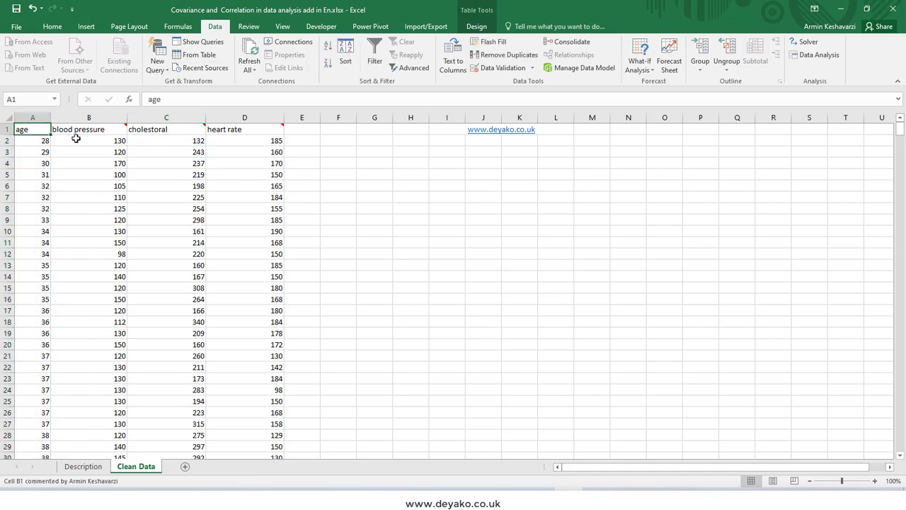
{"action": "left_click", "coordinate": [78, 131]}
{"action": "left_click", "coordinate": [164, 130]}
{"action": "left_click", "coordinate": [244, 129]}
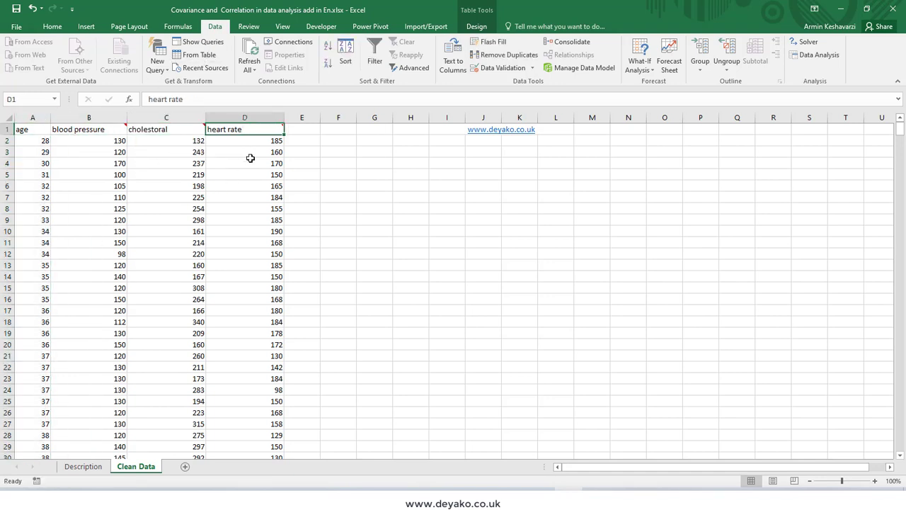
{"action": "left_click", "coordinate": [35, 141]}
{"action": "scroll", "coordinate": [41, 170], "scroll_direction": "down", "scroll_amount": 7}
{"action": "scroll", "coordinate": [43, 173], "scroll_direction": "down", "scroll_amount": 16}
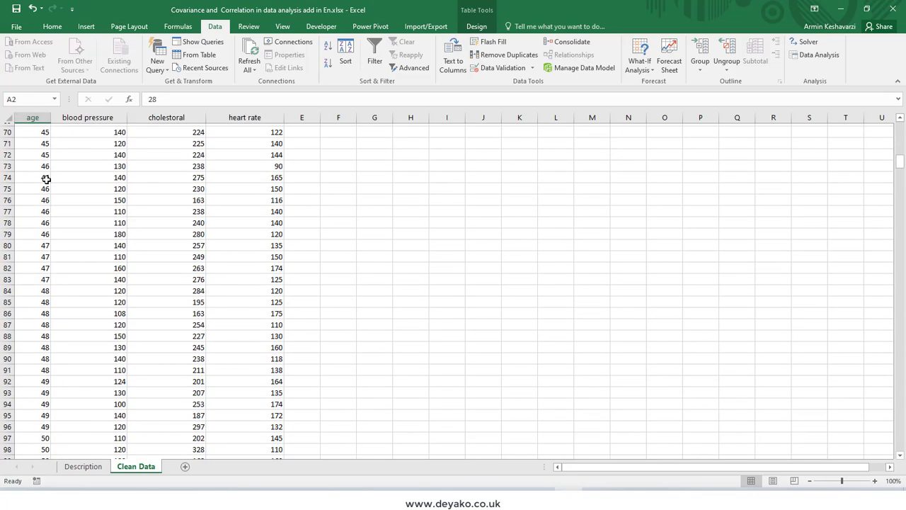
{"action": "scroll", "coordinate": [45, 177], "scroll_direction": "up", "scroll_amount": 20}
{"action": "scroll", "coordinate": [45, 179], "scroll_direction": "up", "scroll_amount": 3}
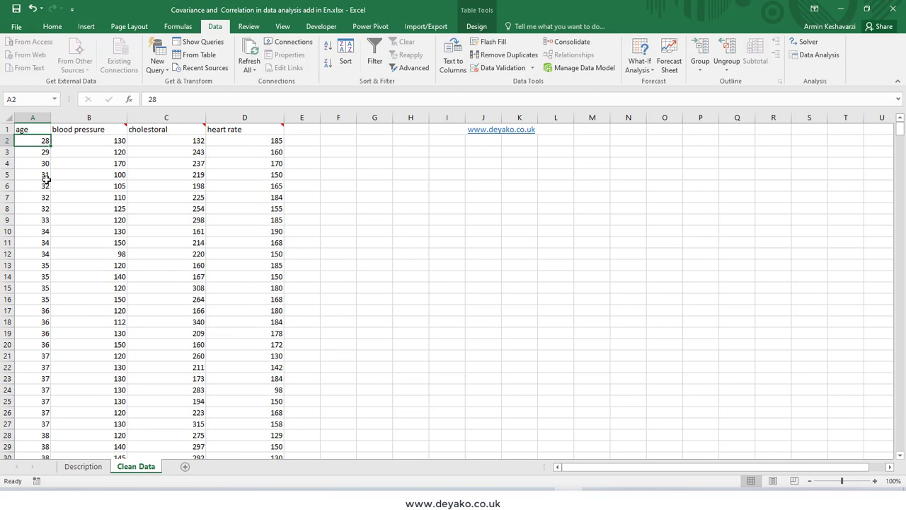
{"action": "left_click", "coordinate": [31, 118]}
{"action": "left_click", "coordinate": [89, 118]}
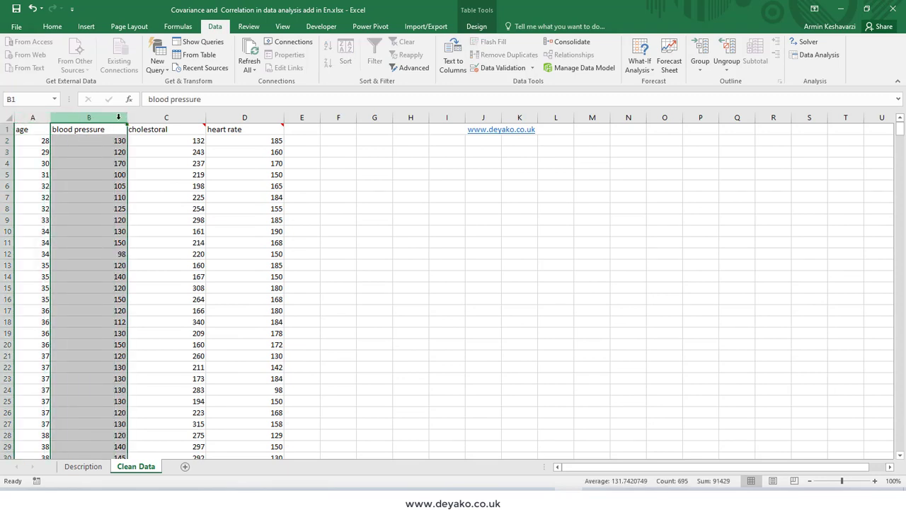
{"action": "left_click", "coordinate": [167, 118]}
{"action": "left_click", "coordinate": [253, 118]}
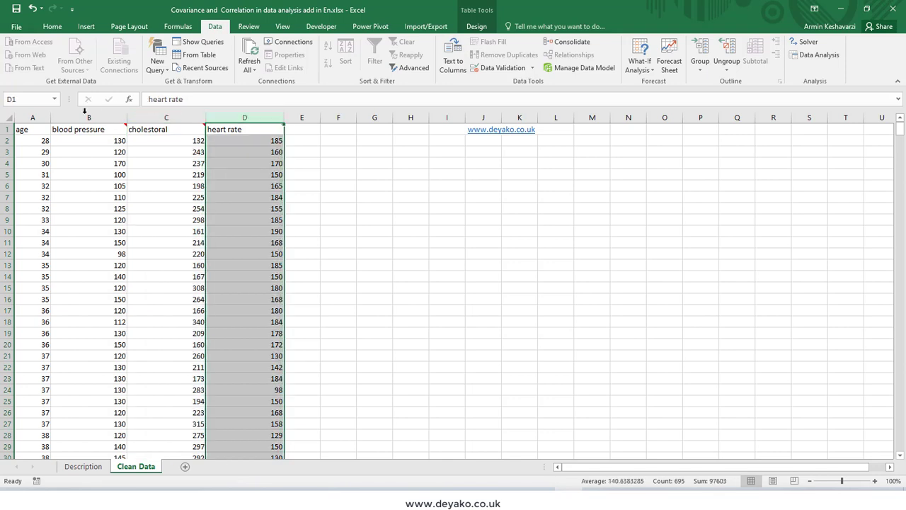
{"action": "left_click", "coordinate": [39, 116]}
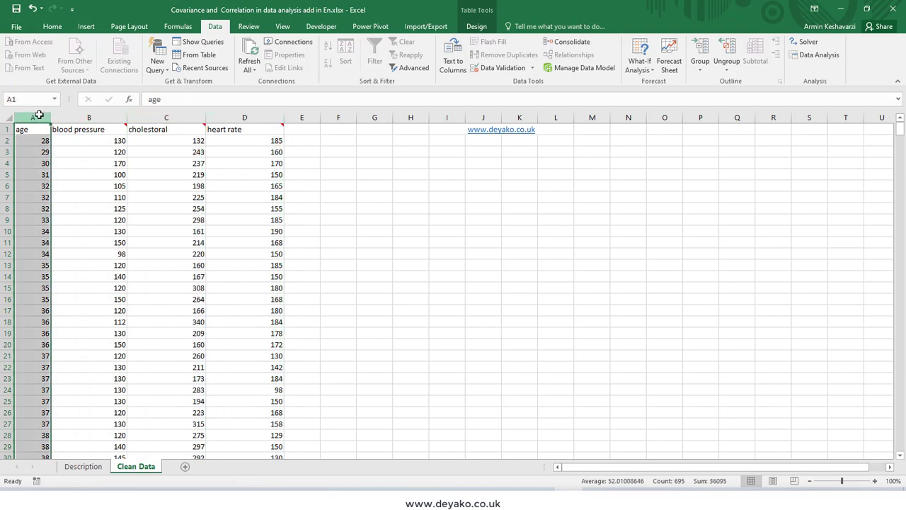
{"action": "left_click", "coordinate": [82, 117]}
{"action": "left_click", "coordinate": [36, 117]}
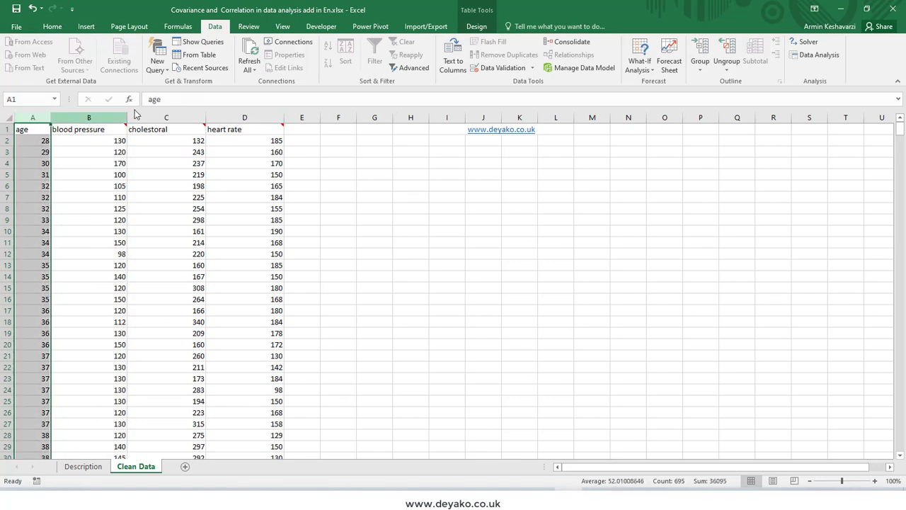
{"action": "left_click", "coordinate": [166, 118]}
{"action": "left_click", "coordinate": [32, 117]}
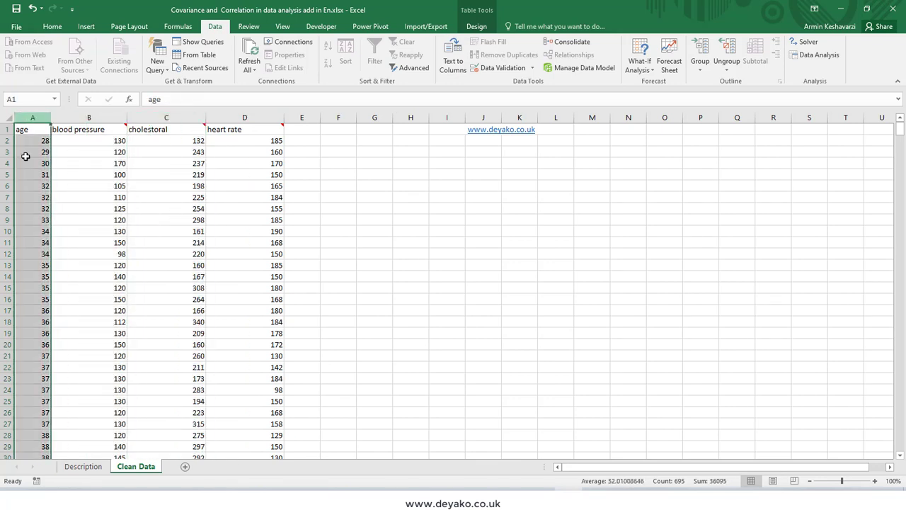
{"action": "left_click", "coordinate": [119, 117]}
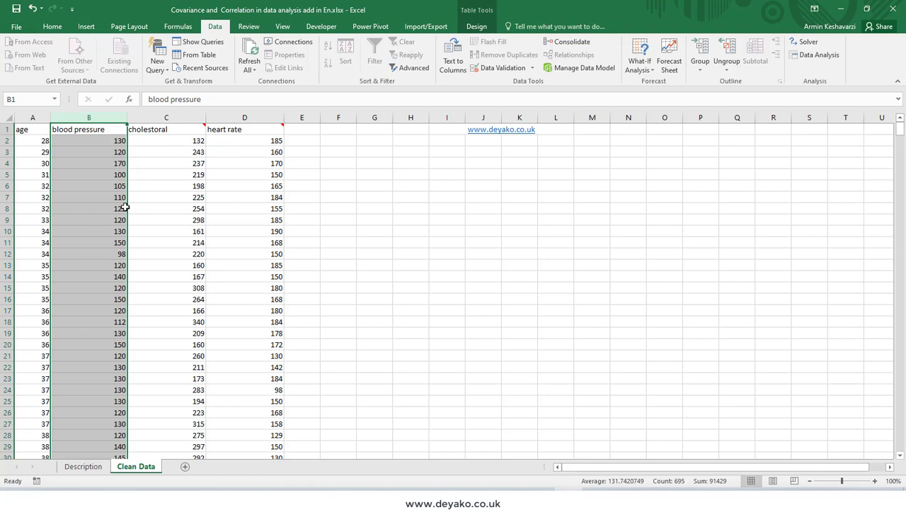
{"action": "left_click", "coordinate": [34, 131]}
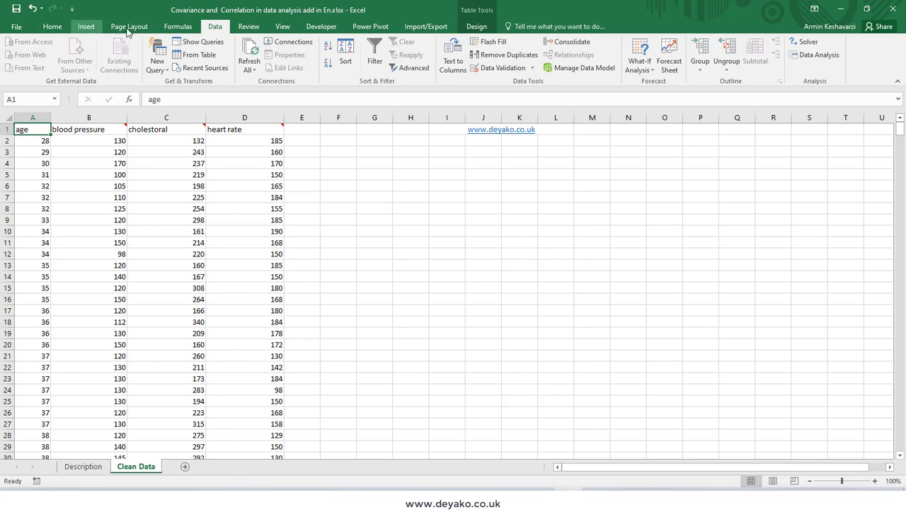
{"action": "left_click", "coordinate": [171, 26]}
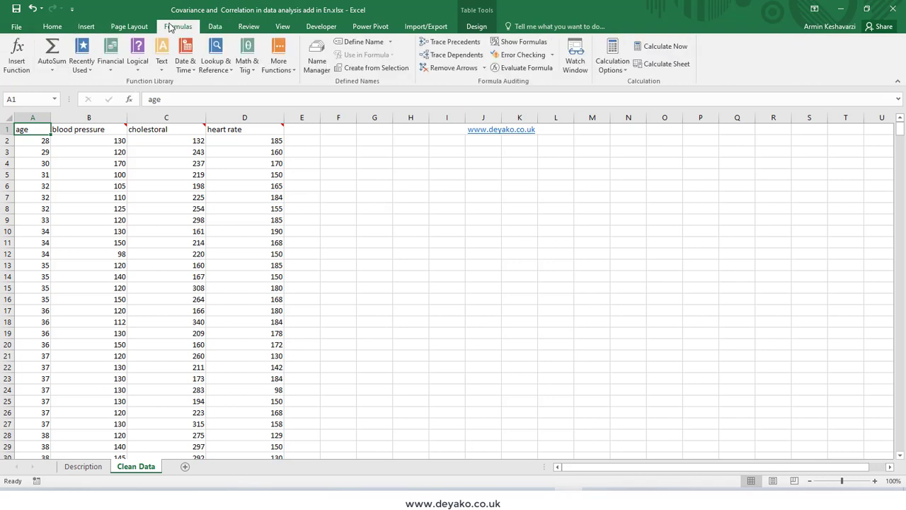
{"action": "left_click", "coordinate": [278, 62]}
{"action": "mouse_move", "coordinate": [281, 84]}
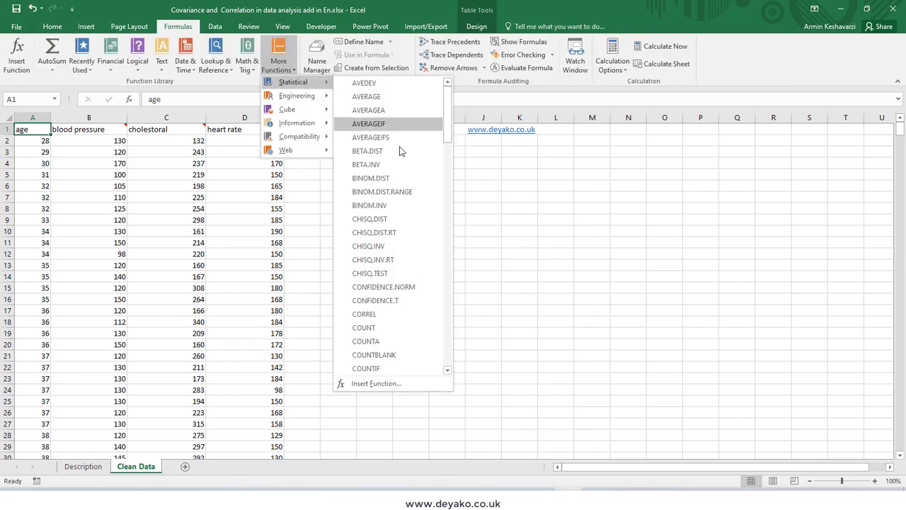
{"action": "scroll", "coordinate": [413, 280], "scroll_direction": "down", "scroll_amount": 3}
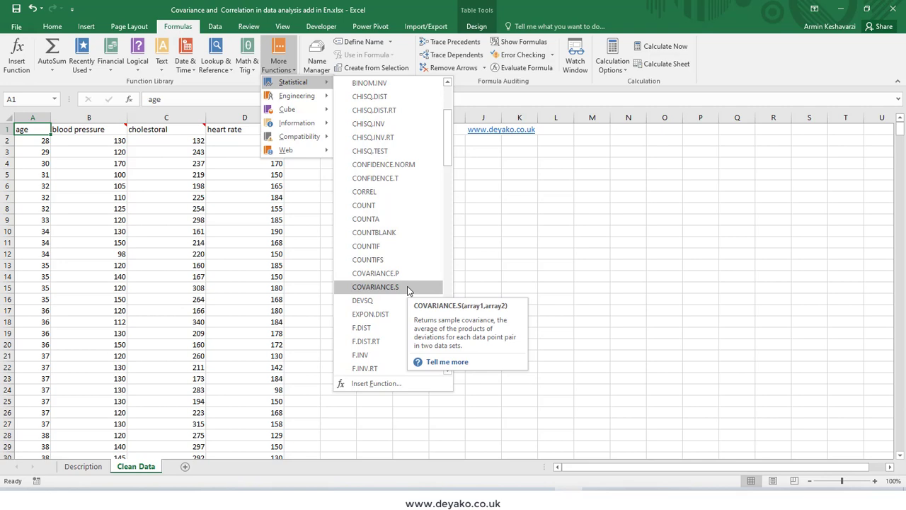
{"action": "scroll", "coordinate": [408, 290], "scroll_direction": "down", "scroll_amount": 8}
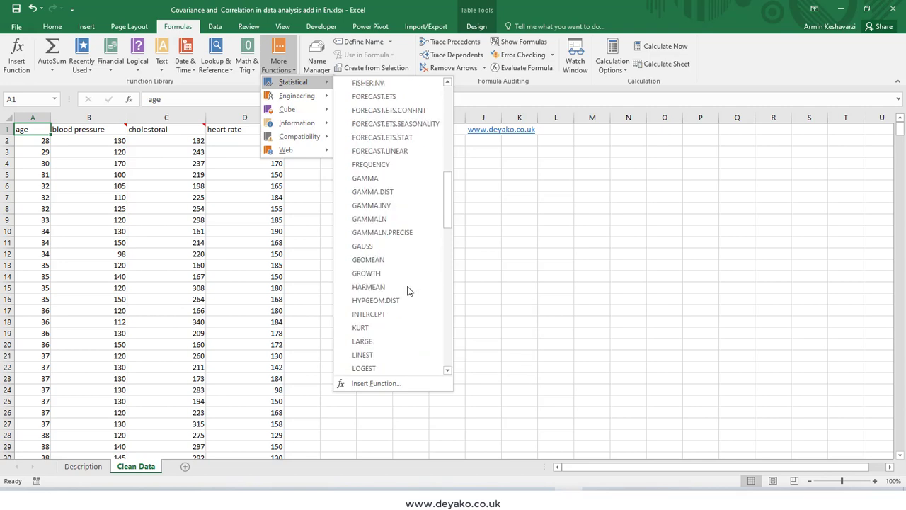
{"action": "scroll", "coordinate": [408, 291], "scroll_direction": "down", "scroll_amount": 1}
{"action": "scroll", "coordinate": [407, 290], "scroll_direction": "down", "scroll_amount": 8}
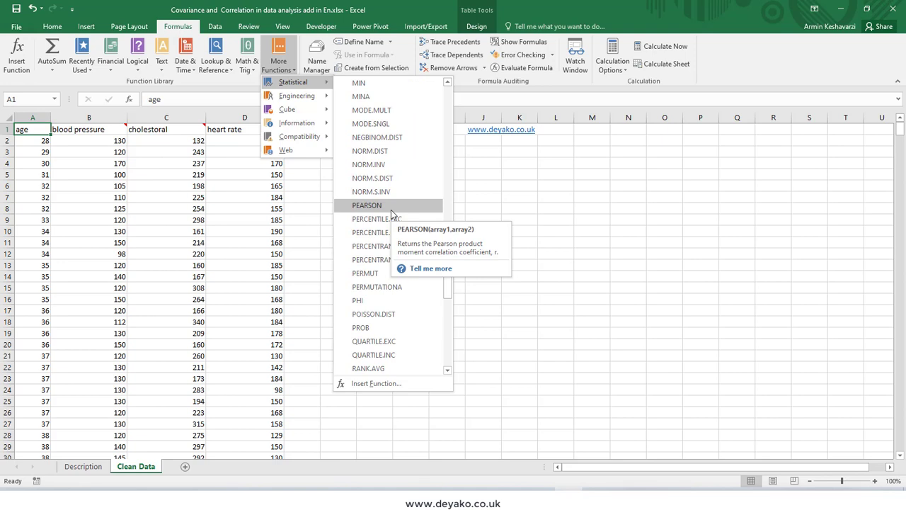
{"action": "left_click", "coordinate": [233, 178]}
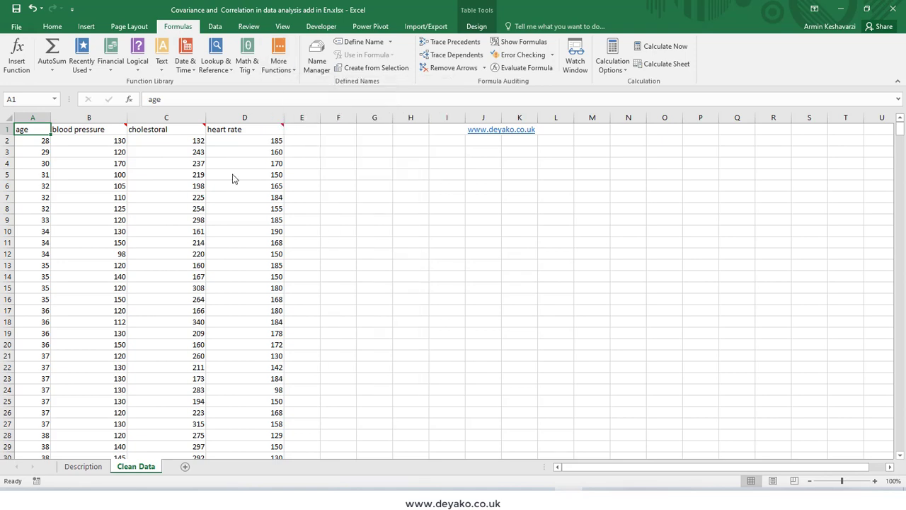
{"action": "left_click", "coordinate": [215, 27]}
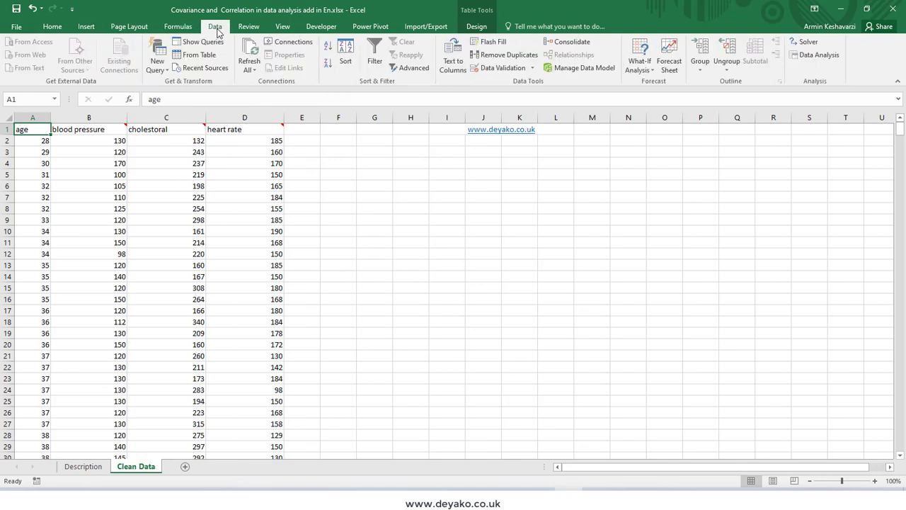
Pick Covariance from the Data Analysis tool list.
{"action": "left_click", "coordinate": [825, 55]}
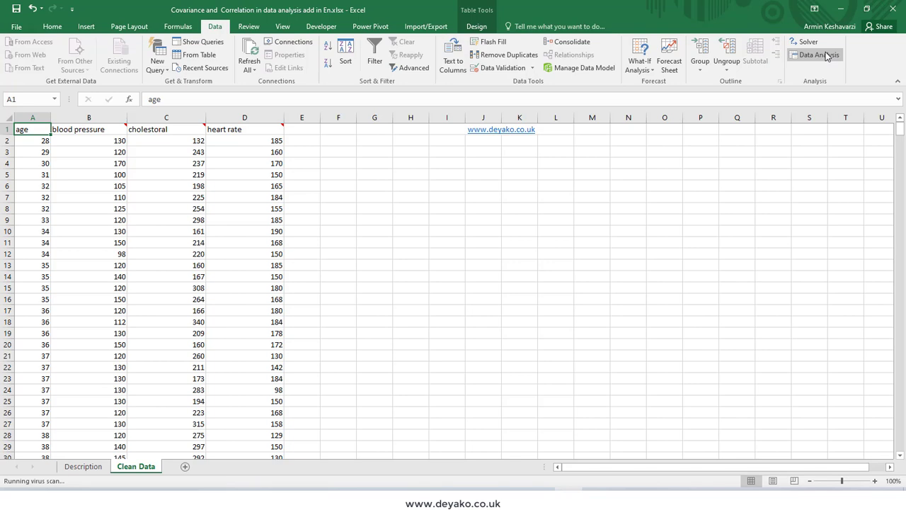
{"action": "left_click", "coordinate": [383, 292]}
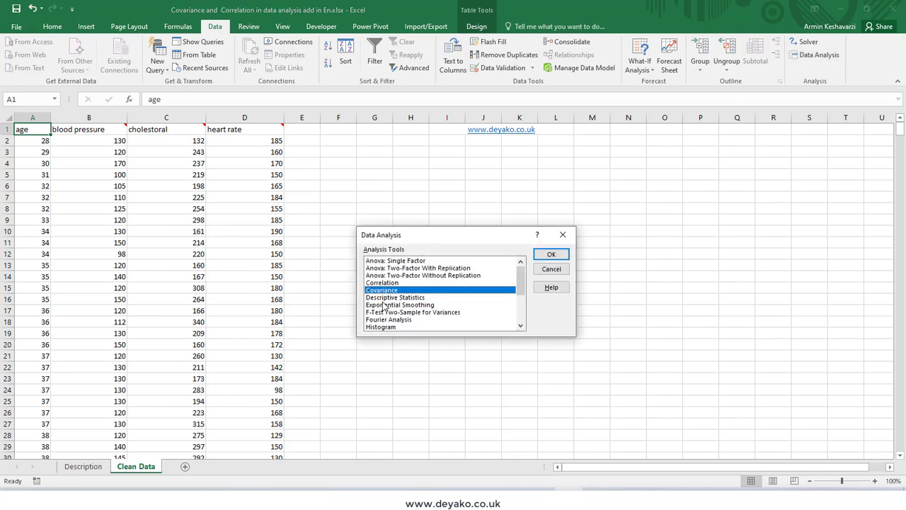
{"action": "left_click", "coordinate": [548, 254]}
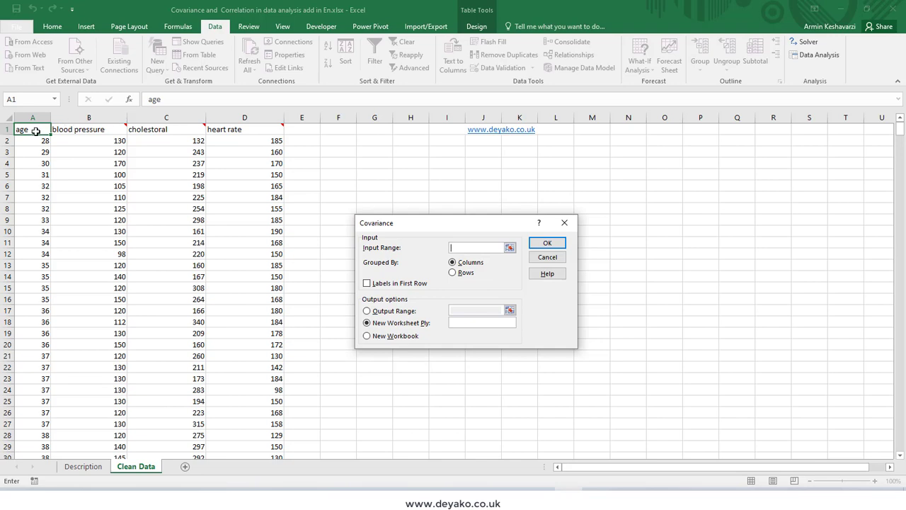
Run Covariance on $A$1:$D$695 with labels in first row, output to a new sheet 'Cov'.
{"action": "key", "text": "ctrl+shift+Right"}
{"action": "left_click", "coordinate": [36, 132]}
{"action": "key", "text": "ctrl+shift+Right"}
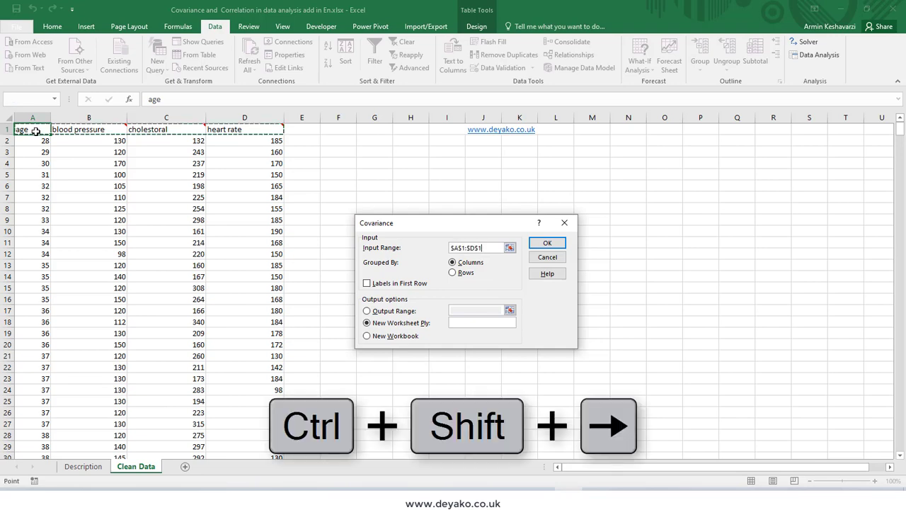
{"action": "key", "text": "ctrl+shift+Down"}
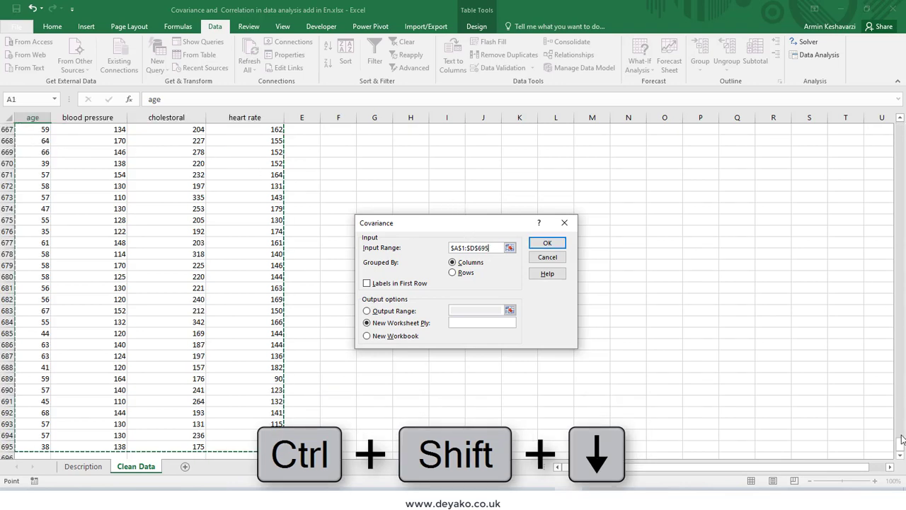
{"action": "left_click_drag", "start_coordinate": [900, 441], "coordinate": [900, 418]}
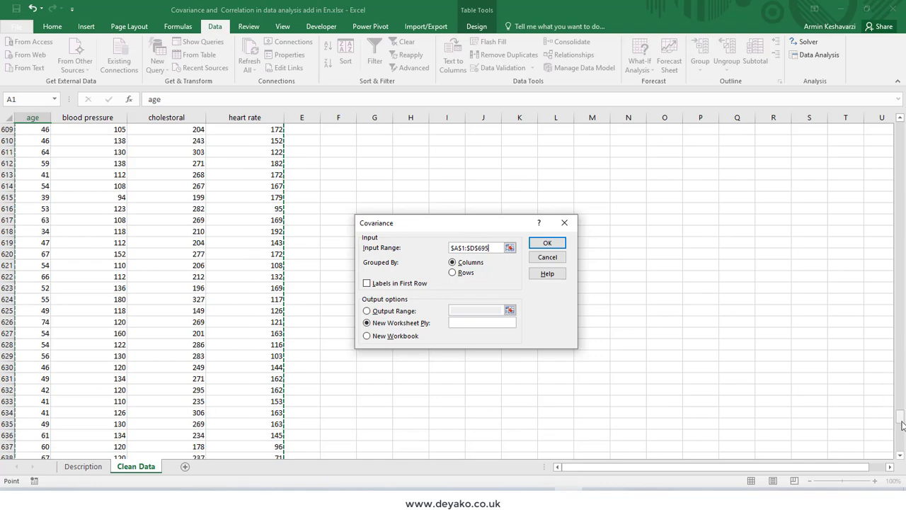
{"action": "left_click_drag", "start_coordinate": [903, 422], "coordinate": [904, 123]}
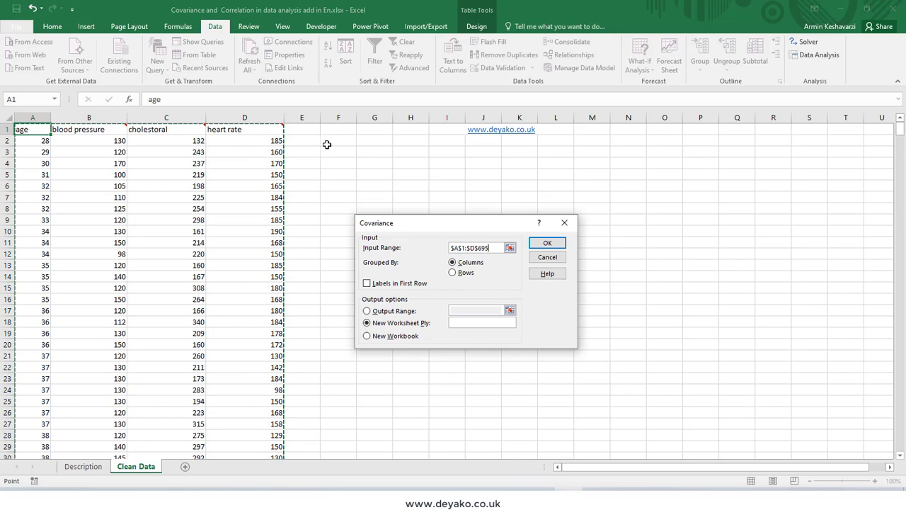
{"action": "left_click", "coordinate": [369, 286]}
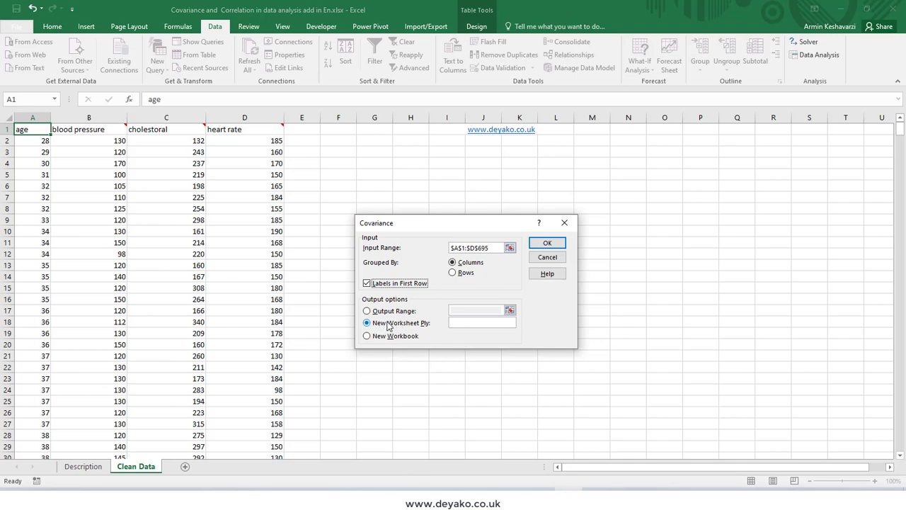
{"action": "left_click", "coordinate": [456, 325]}
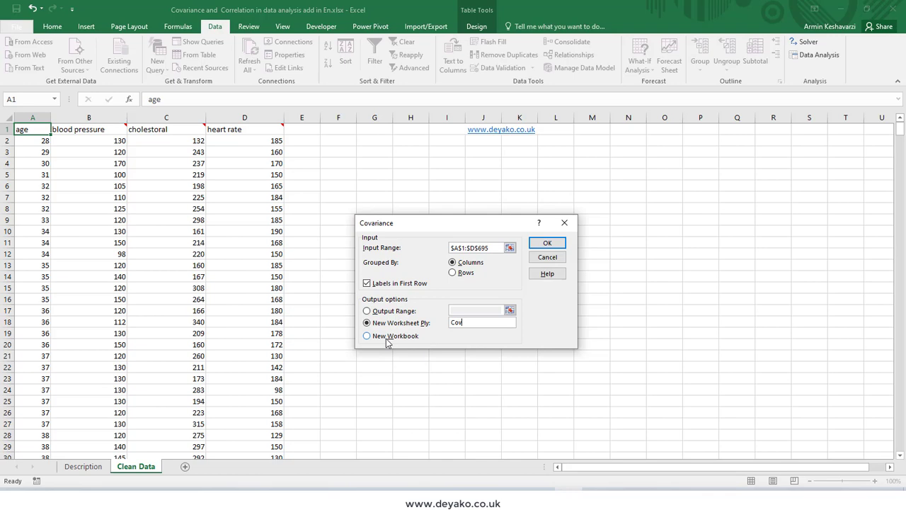
{"action": "left_click", "coordinate": [548, 243]}
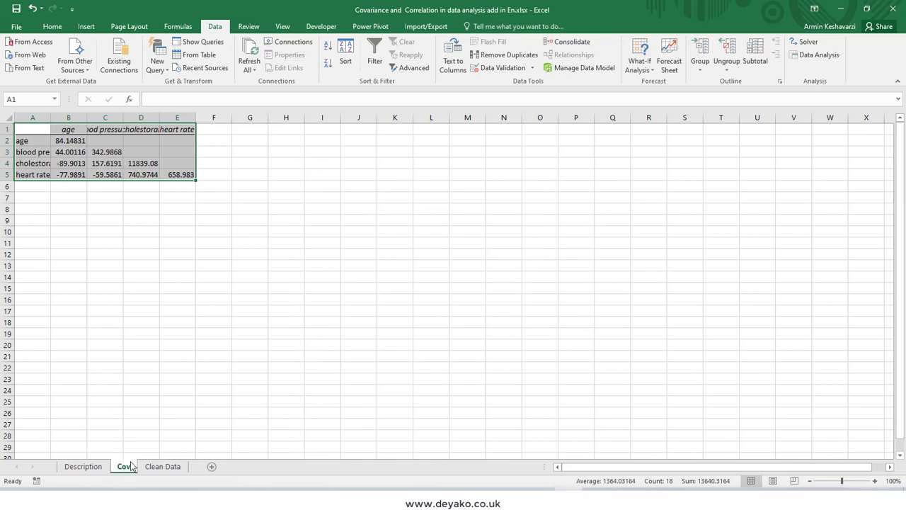
Autofit columns B through E on the Cov sheet to show full covariance values.
{"action": "double_click", "coordinate": [87, 117]}
{"action": "double_click", "coordinate": [139, 118]}
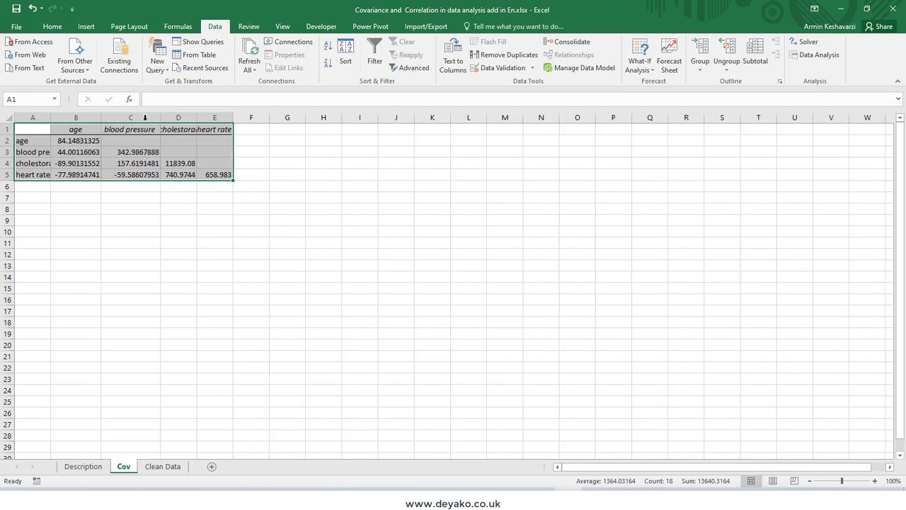
{"action": "double_click", "coordinate": [196, 118]}
{"action": "double_click", "coordinate": [245, 118]}
{"action": "left_click", "coordinate": [83, 137]}
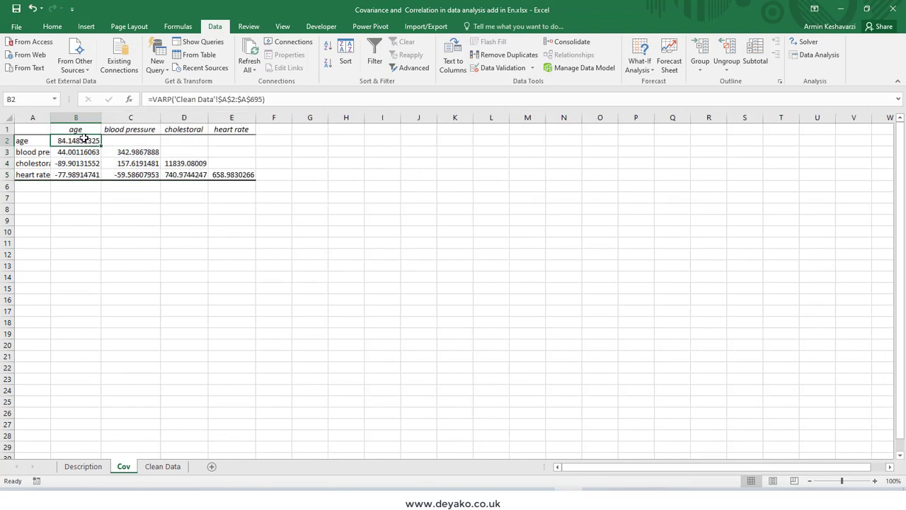
Review the age covariances in column B against the empty upper triangle of the matrix.
{"action": "left_click_drag", "start_coordinate": [84, 139], "coordinate": [83, 175]}
{"action": "left_click", "coordinate": [139, 166]}
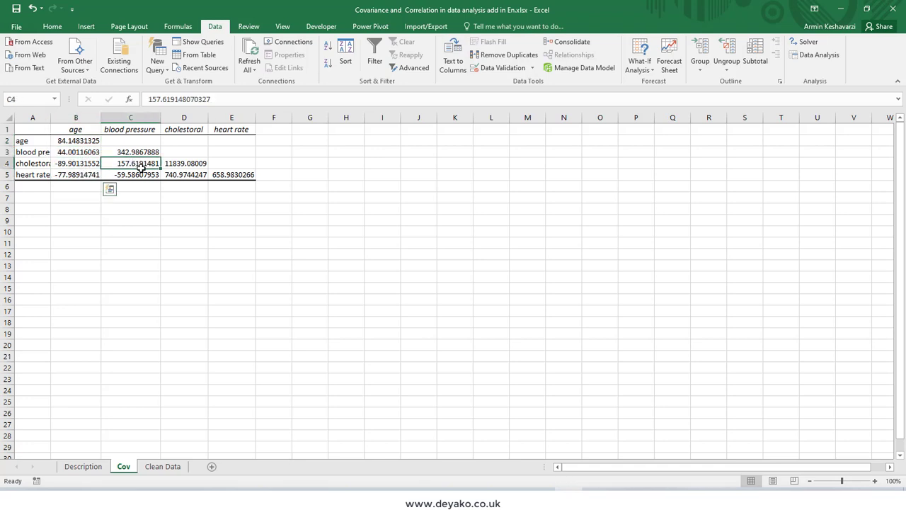
{"action": "left_click_drag", "start_coordinate": [128, 139], "coordinate": [233, 139]}
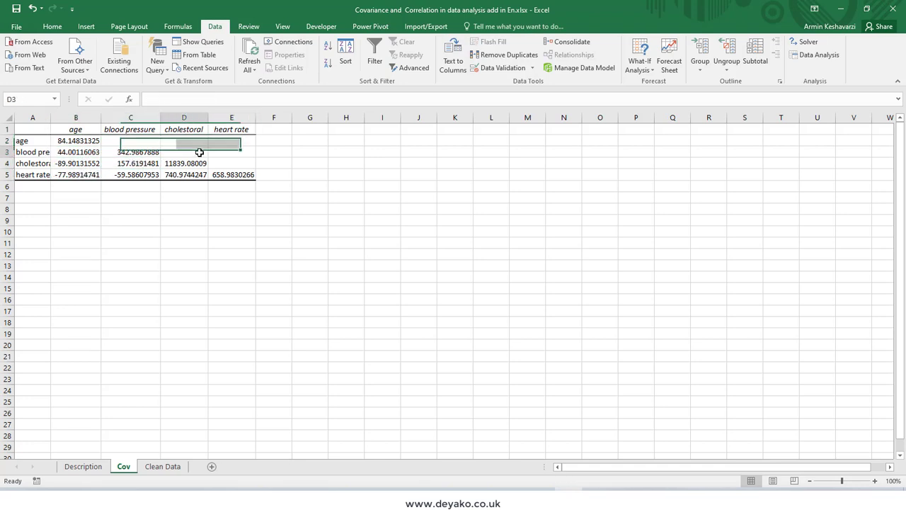
{"action": "left_click", "coordinate": [244, 163]}
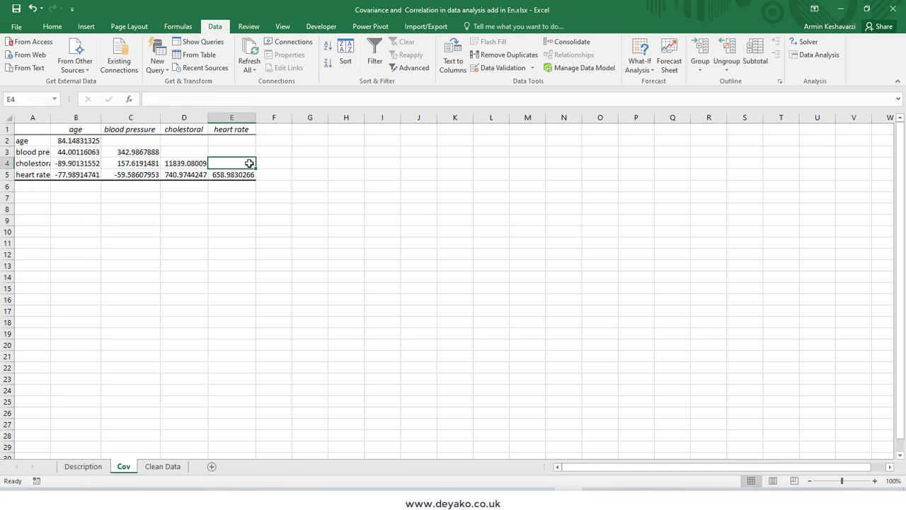
{"action": "left_click", "coordinate": [81, 150]}
{"action": "left_click", "coordinate": [113, 140]}
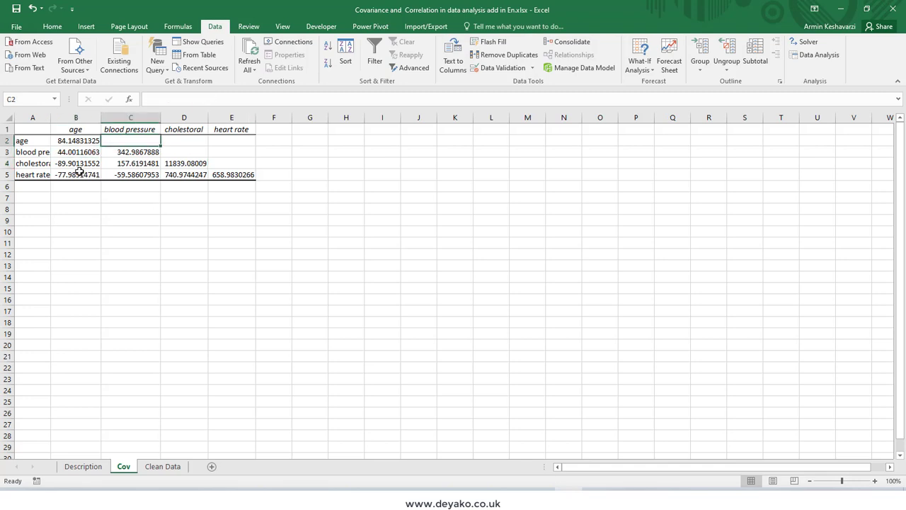
{"action": "left_click", "coordinate": [79, 165]}
{"action": "left_click", "coordinate": [188, 140]}
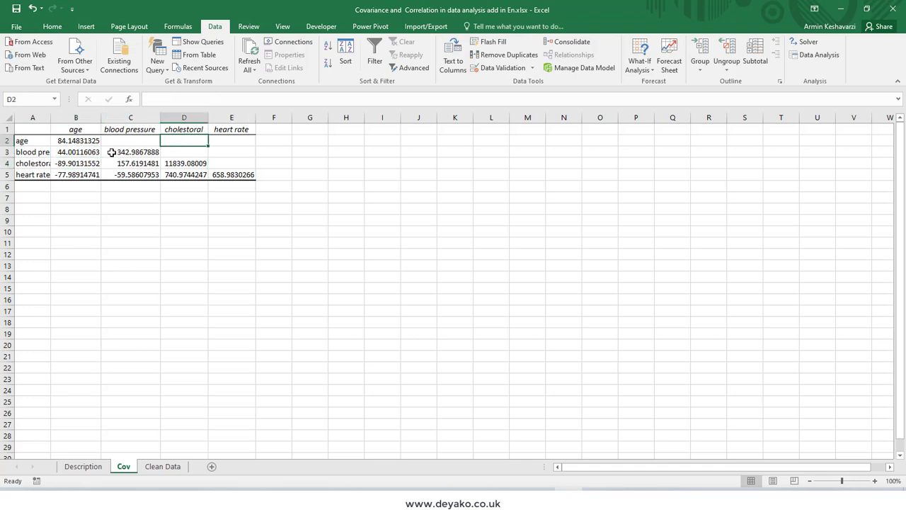
{"action": "left_click", "coordinate": [137, 139]}
{"action": "left_click", "coordinate": [81, 152]}
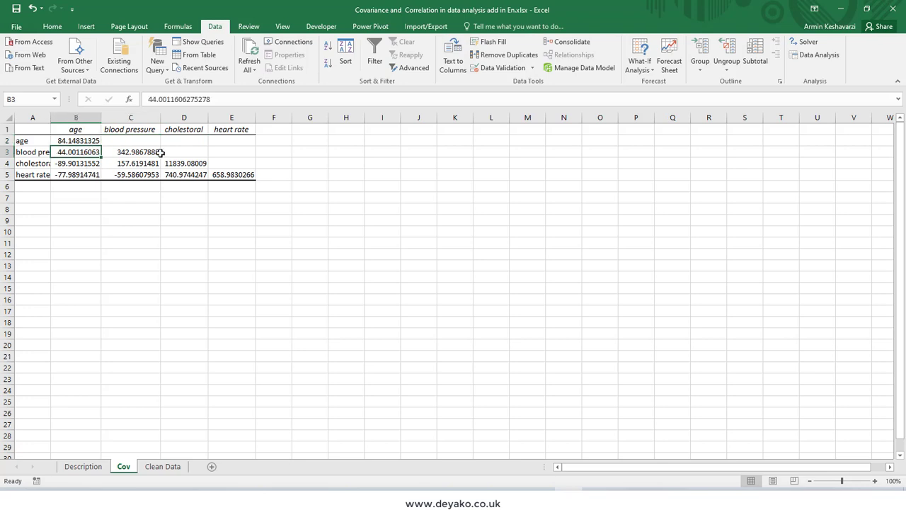
{"action": "left_click", "coordinate": [179, 141]}
{"action": "left_click", "coordinate": [69, 165]}
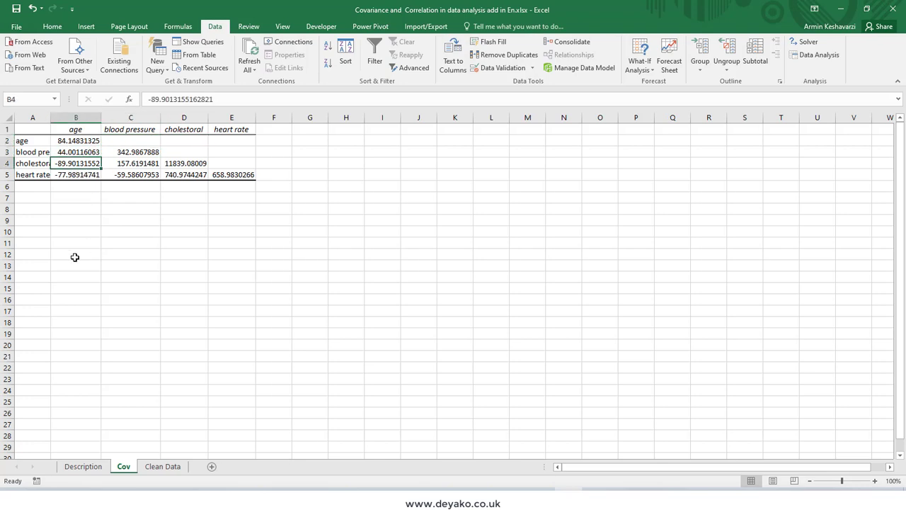
{"action": "left_click_drag", "start_coordinate": [142, 144], "coordinate": [231, 166]}
{"action": "left_click", "coordinate": [231, 165]}
{"action": "left_click", "coordinate": [47, 140]}
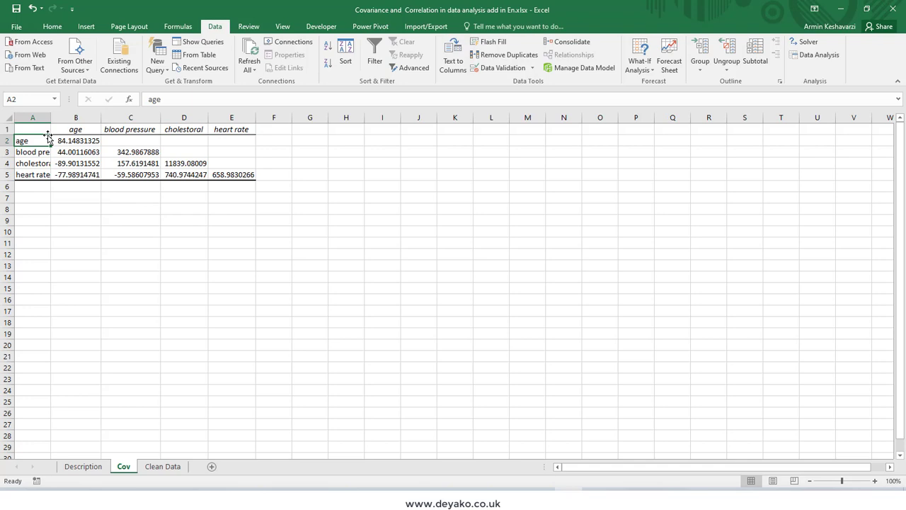
Check the diagonal variances, e.g. age 84.148 and cholestoral 11839.08.
{"action": "left_click", "coordinate": [89, 138]}
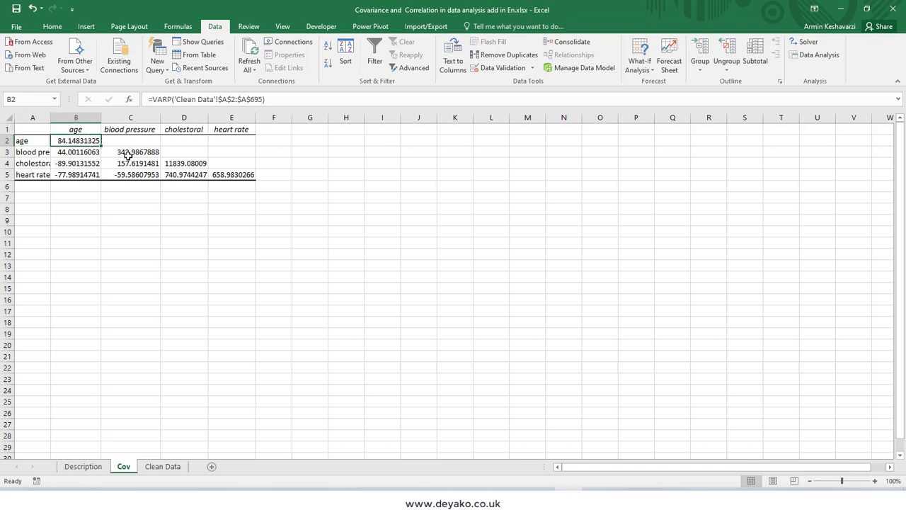
{"action": "left_click", "coordinate": [130, 154]}
{"action": "left_click", "coordinate": [188, 168]}
{"action": "left_click", "coordinate": [230, 174]}
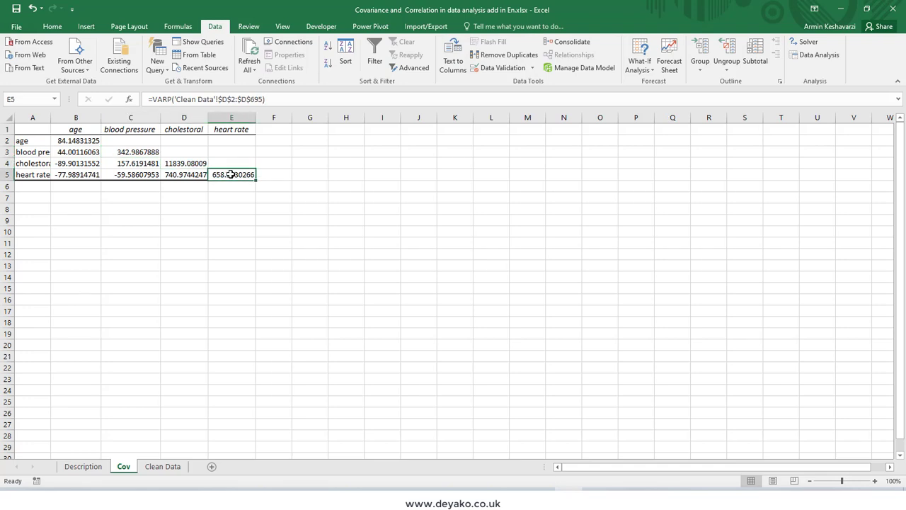
{"action": "left_click", "coordinate": [76, 141]}
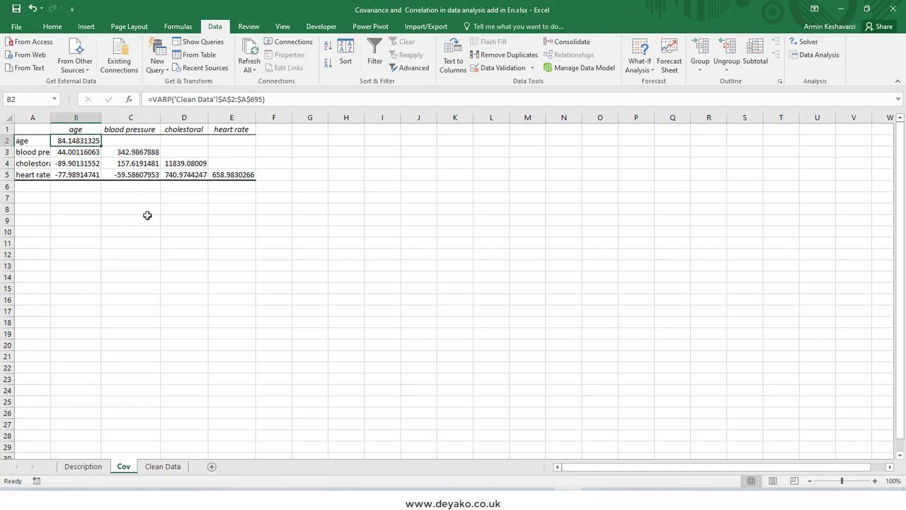
Compare with the age and blood pressure data on Clean Data, then return to Cov.
{"action": "left_click", "coordinate": [156, 466]}
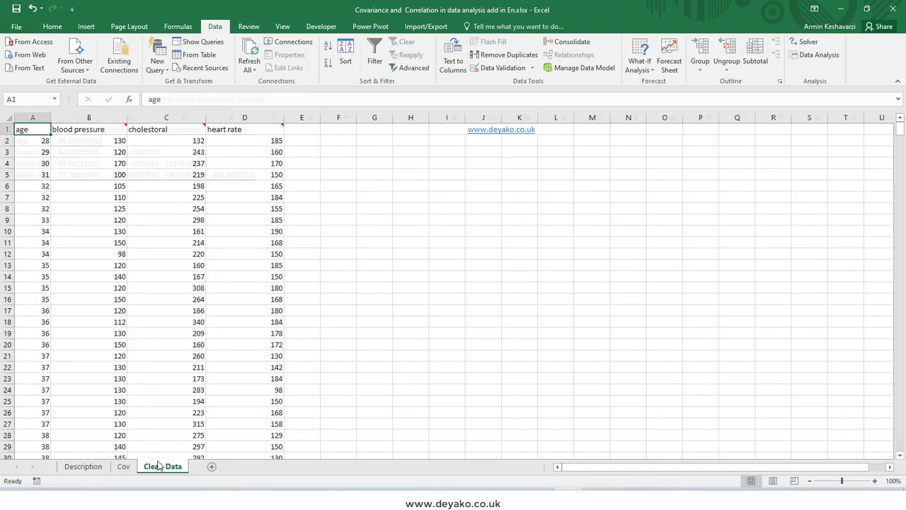
{"action": "left_click_drag", "start_coordinate": [41, 141], "coordinate": [35, 333]}
{"action": "left_click_drag", "start_coordinate": [87, 139], "coordinate": [106, 332]}
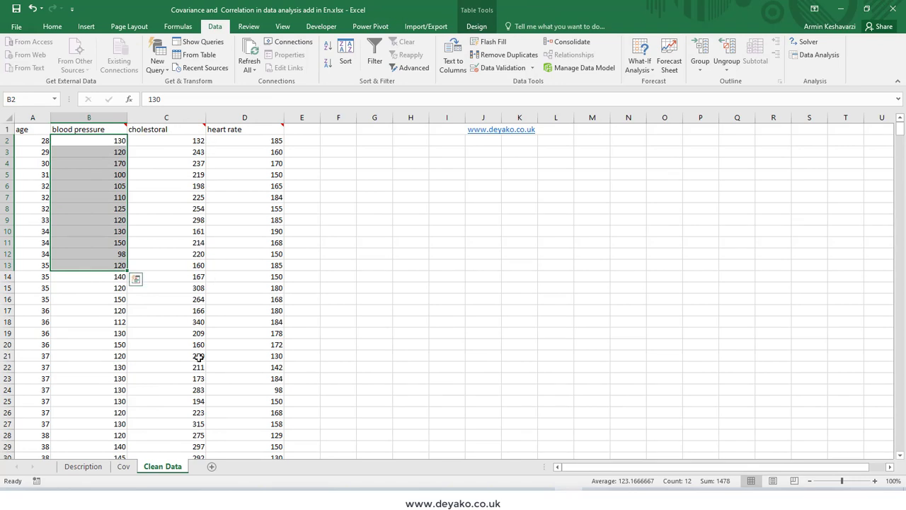
{"action": "left_click", "coordinate": [123, 466]}
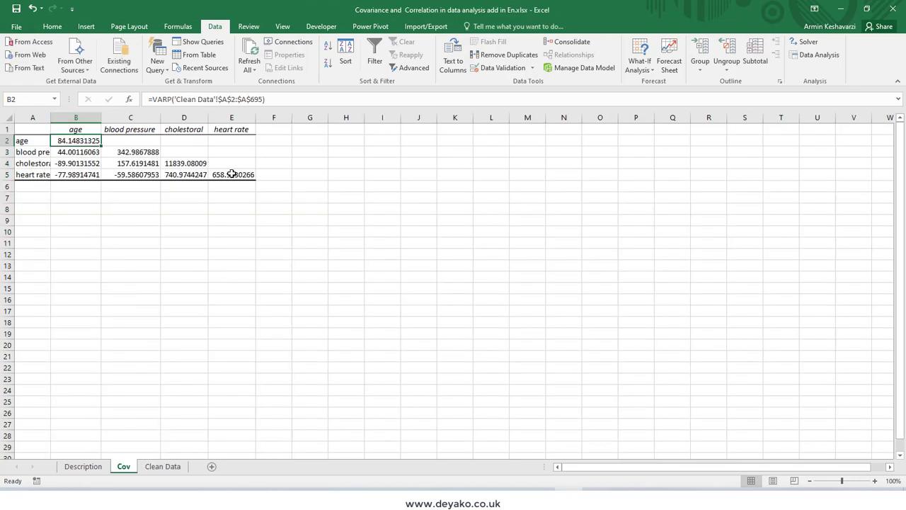
Autofit column A and read the age–blood pressure, age–cholestoral and cholestoral–heart rate covariances.
{"action": "double_click", "coordinate": [47, 116]}
{"action": "left_click", "coordinate": [93, 152]}
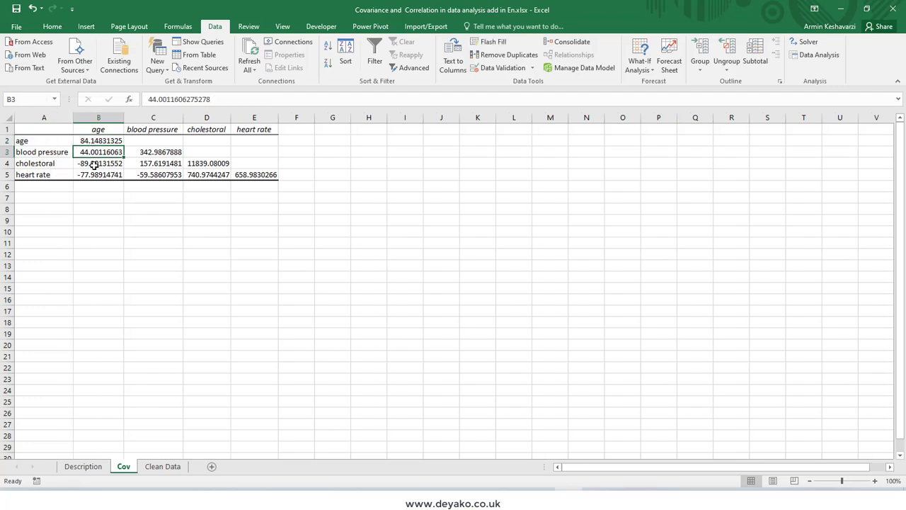
{"action": "left_click", "coordinate": [40, 152]}
{"action": "left_click", "coordinate": [96, 131]}
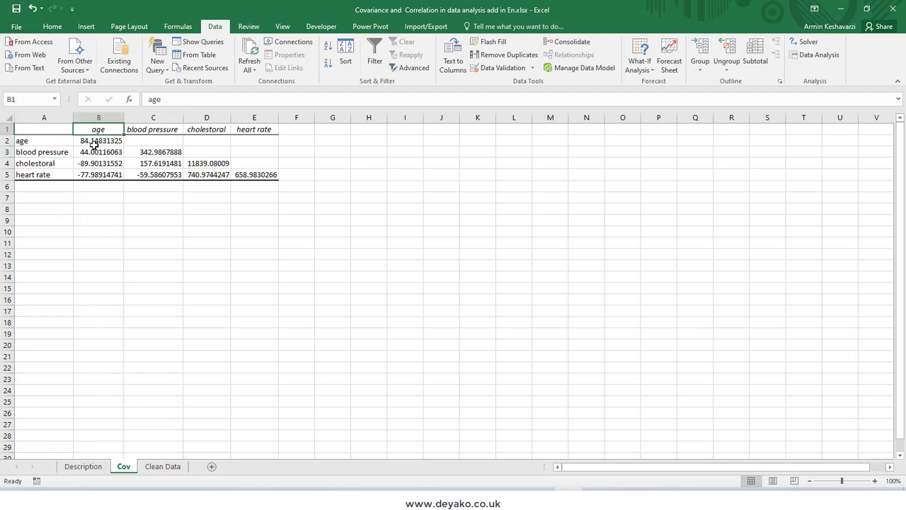
{"action": "left_click", "coordinate": [48, 163]}
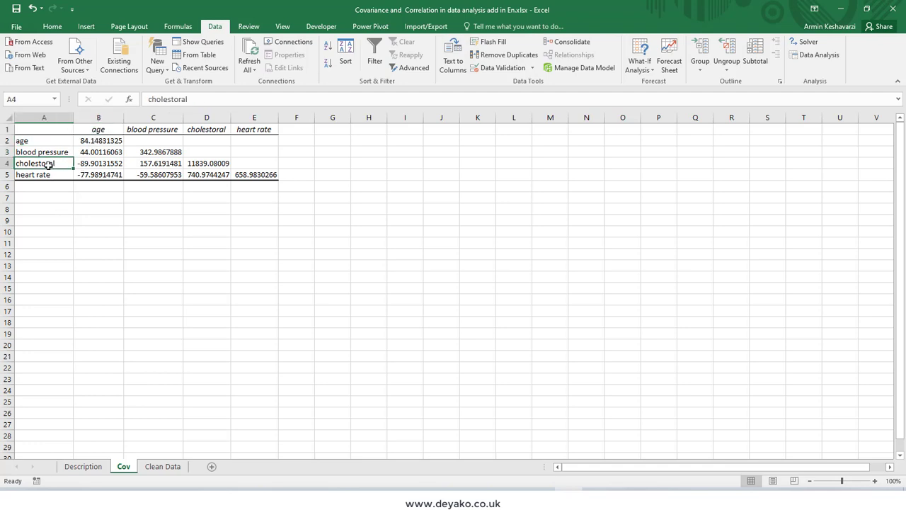
{"action": "left_click", "coordinate": [98, 164]}
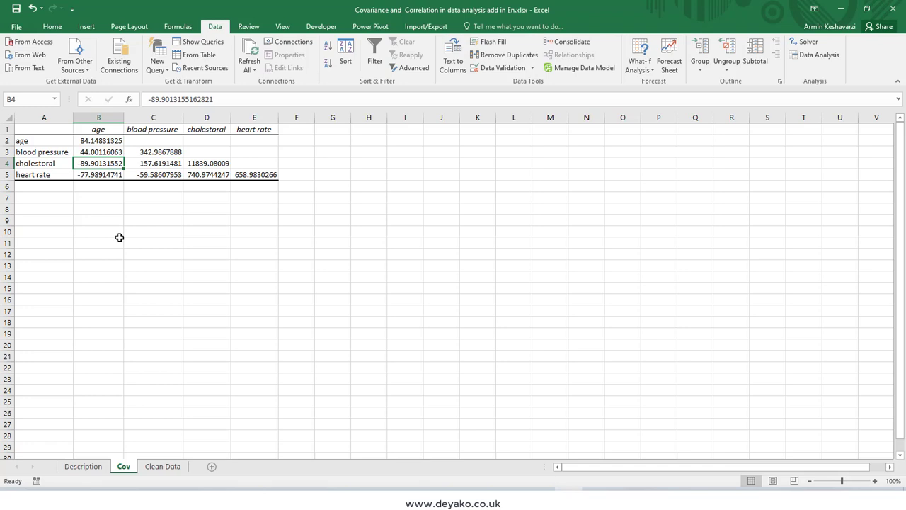
{"action": "left_click", "coordinate": [223, 174]}
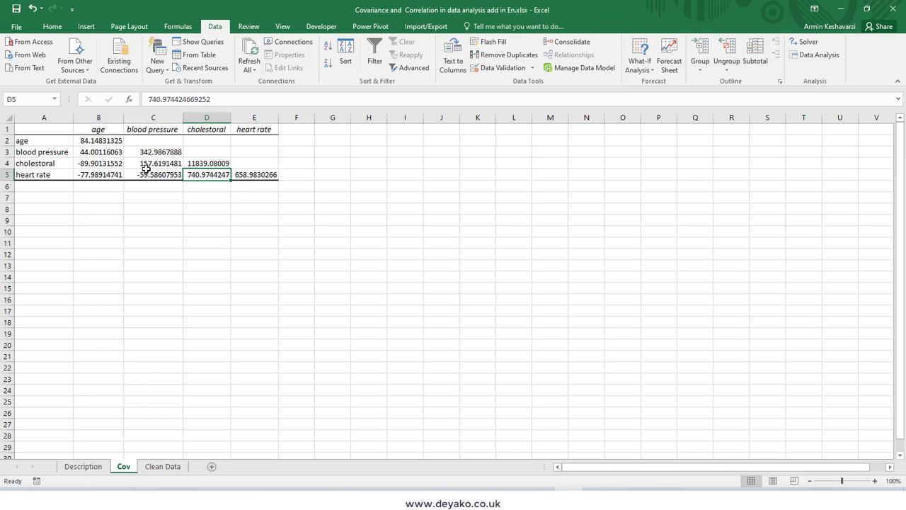
{"action": "left_click", "coordinate": [52, 172]}
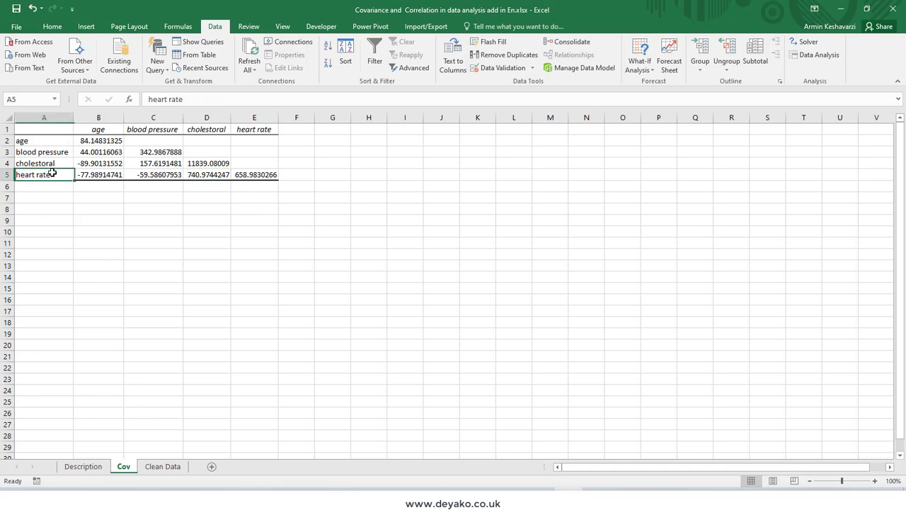
{"action": "left_click", "coordinate": [220, 129]}
{"action": "left_click", "coordinate": [226, 177]}
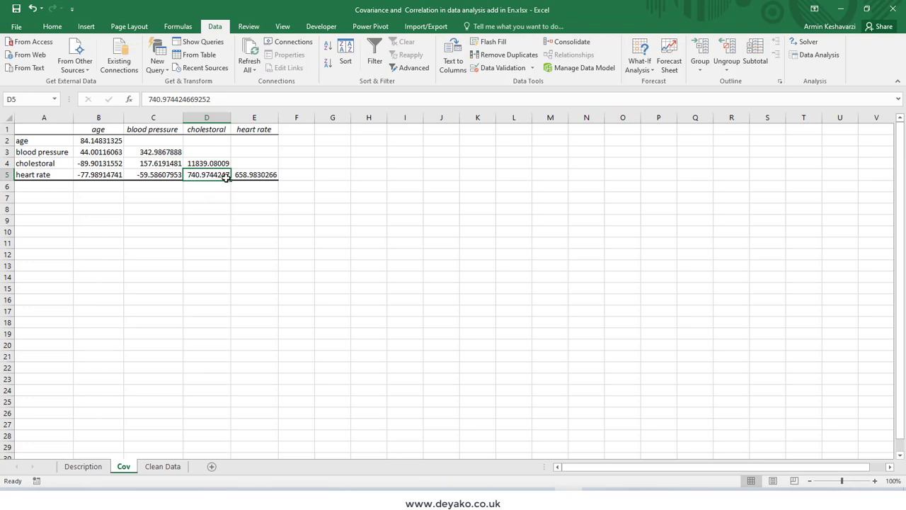
{"action": "left_click", "coordinate": [61, 175]}
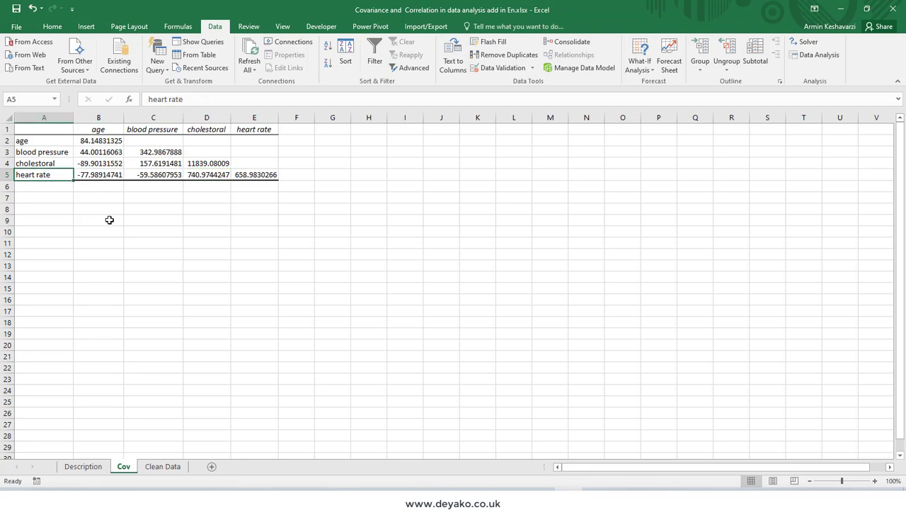
{"action": "left_click", "coordinate": [224, 173]}
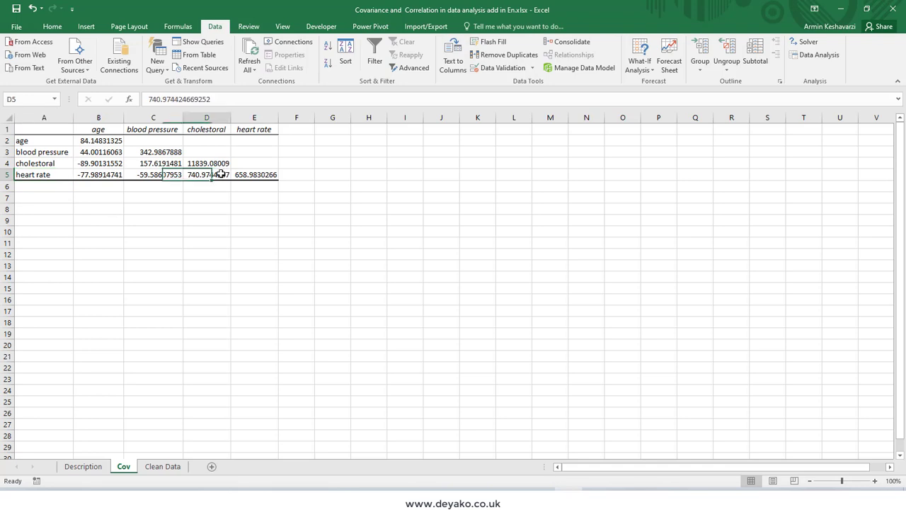
{"action": "key", "text": "Left"}
{"action": "key", "text": "Left"}
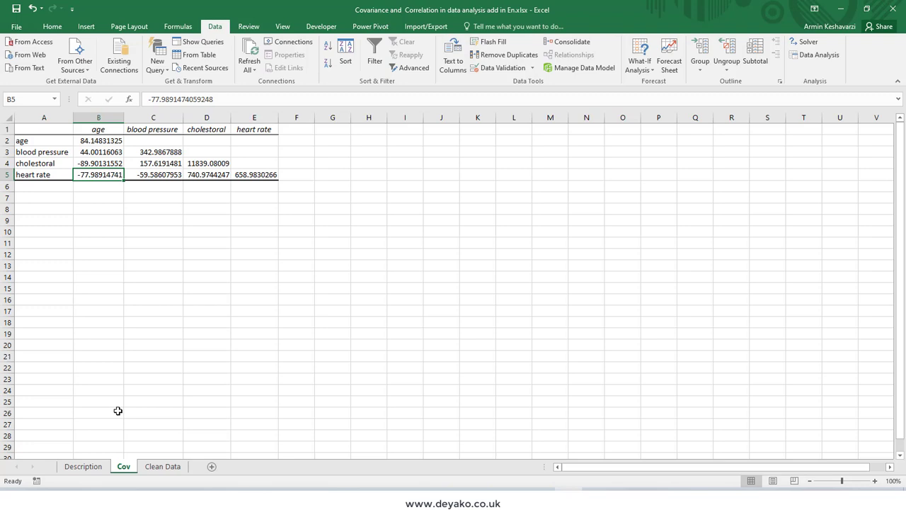
Run Correlation on $A$1:$D$695 with labels in first row, output to a new sheet 'Cor'.
{"action": "left_click", "coordinate": [167, 468]}
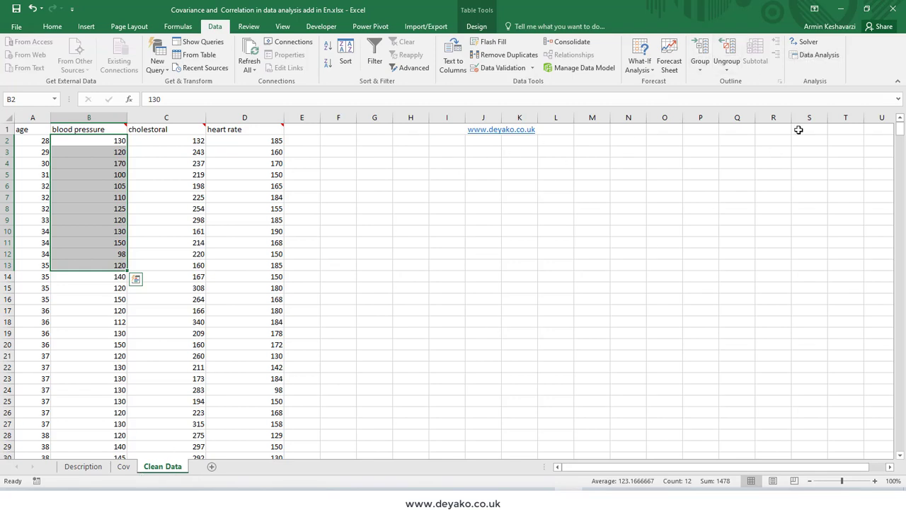
{"action": "left_click", "coordinate": [822, 55]}
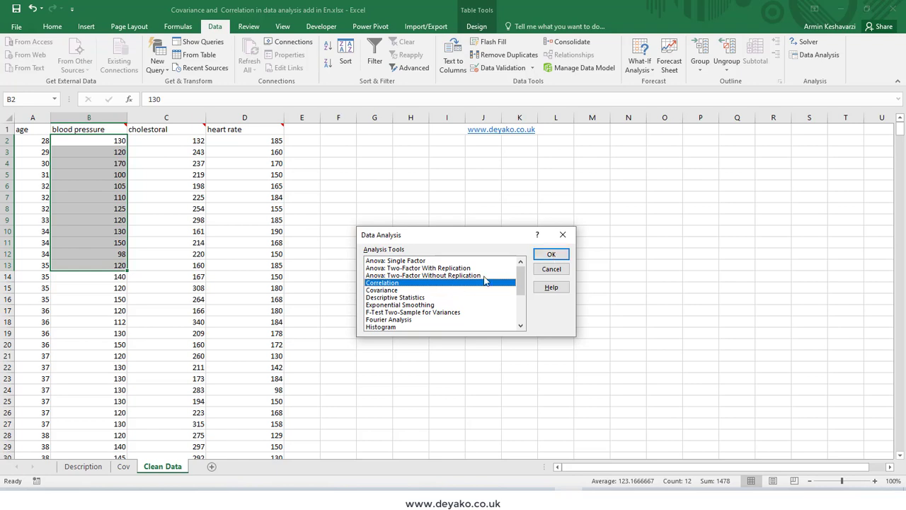
{"action": "left_click", "coordinate": [552, 256]}
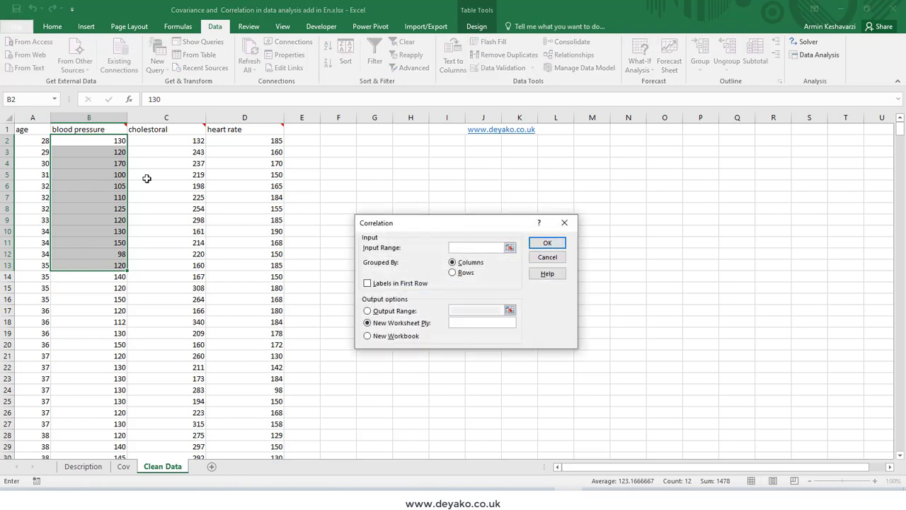
{"action": "left_click_drag", "start_coordinate": [32, 130], "coordinate": [283, 438]}
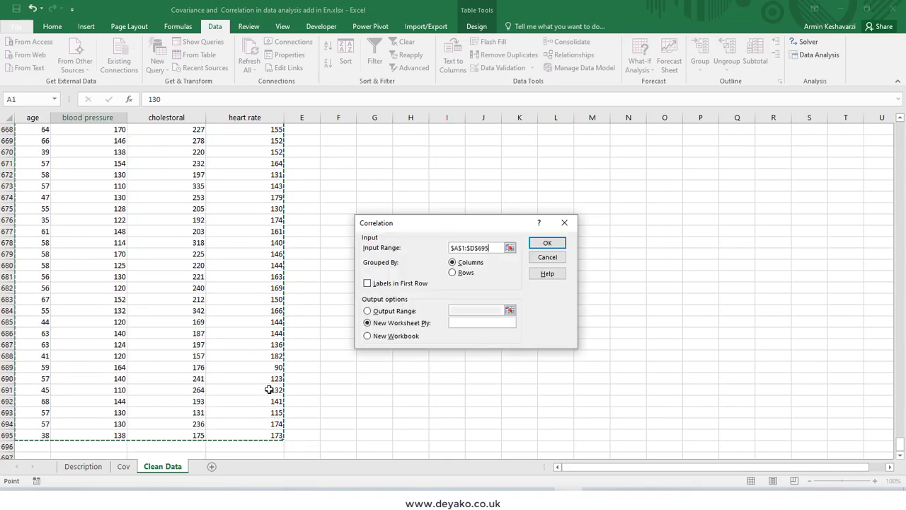
{"action": "left_click", "coordinate": [401, 287]}
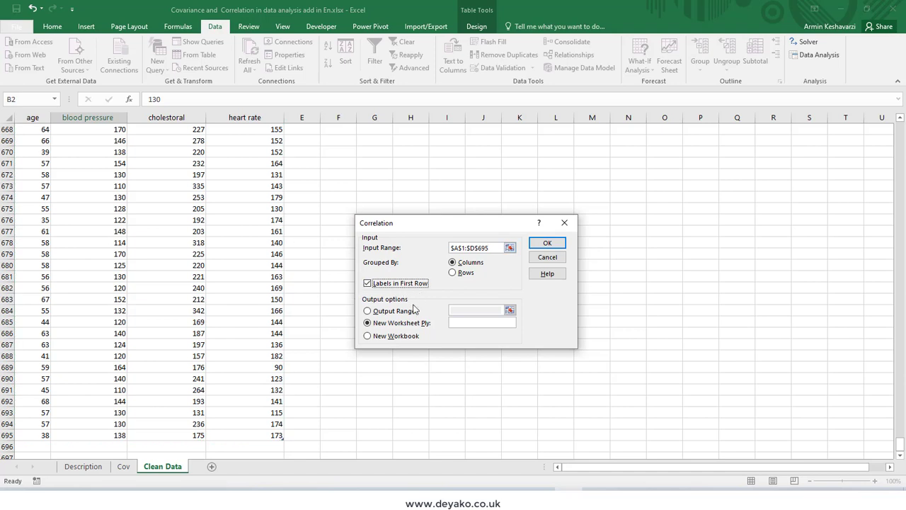
{"action": "left_click", "coordinate": [461, 322]}
{"action": "type", "text": "Cor"}
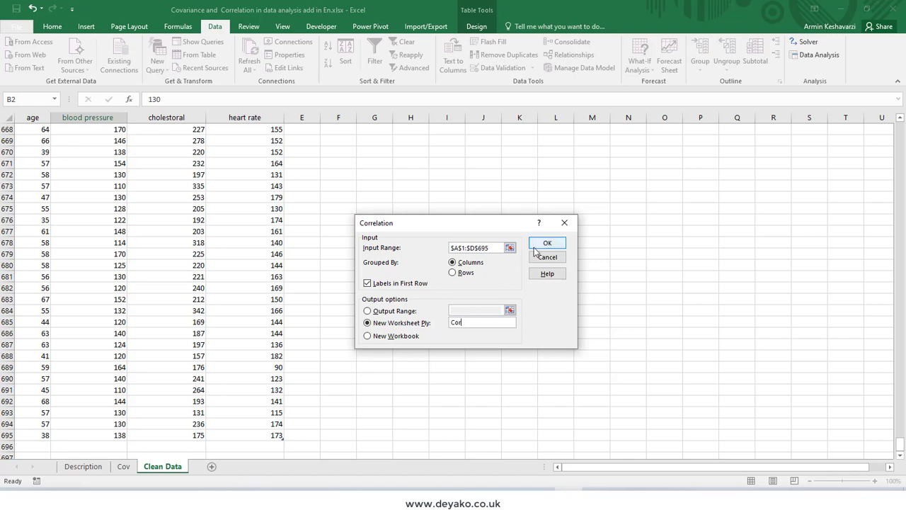
{"action": "left_click", "coordinate": [538, 245]}
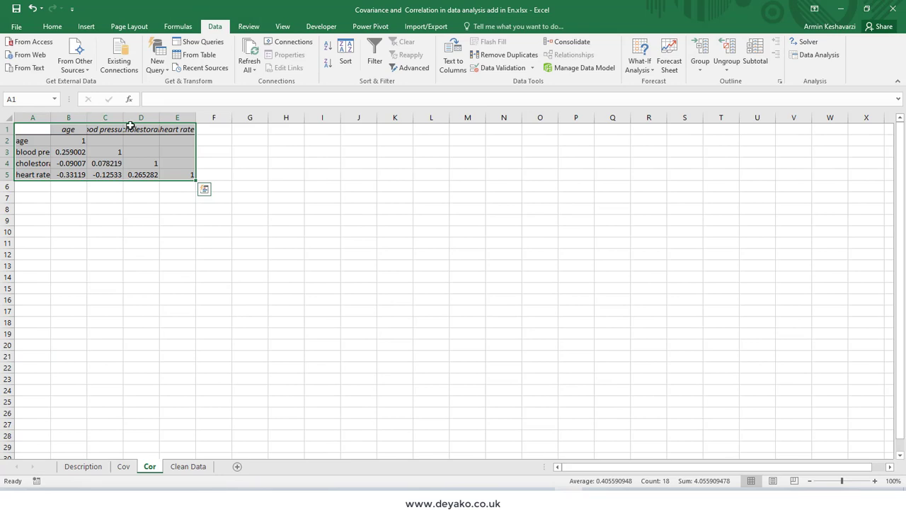
Autofit columns C, D and E on the Cor sheet, then return to the Cov sheet.
{"action": "double_click", "coordinate": [122, 119]}
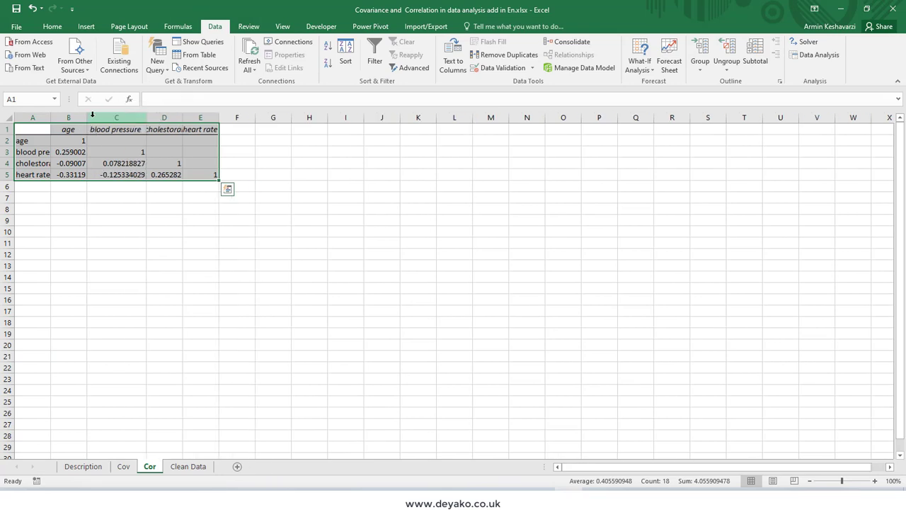
{"action": "left_click_drag", "start_coordinate": [183, 117], "coordinate": [184, 116]}
{"action": "double_click", "coordinate": [184, 117]}
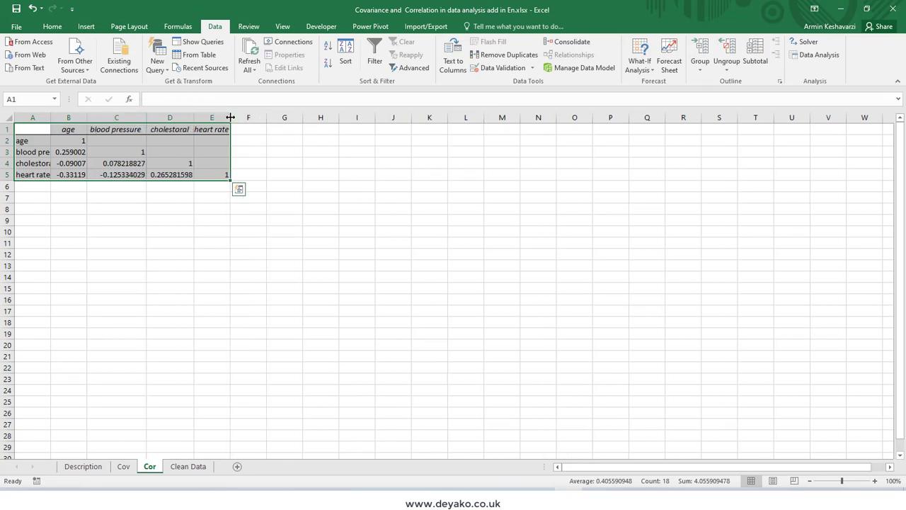
{"action": "double_click", "coordinate": [231, 117]}
{"action": "left_click", "coordinate": [78, 141]}
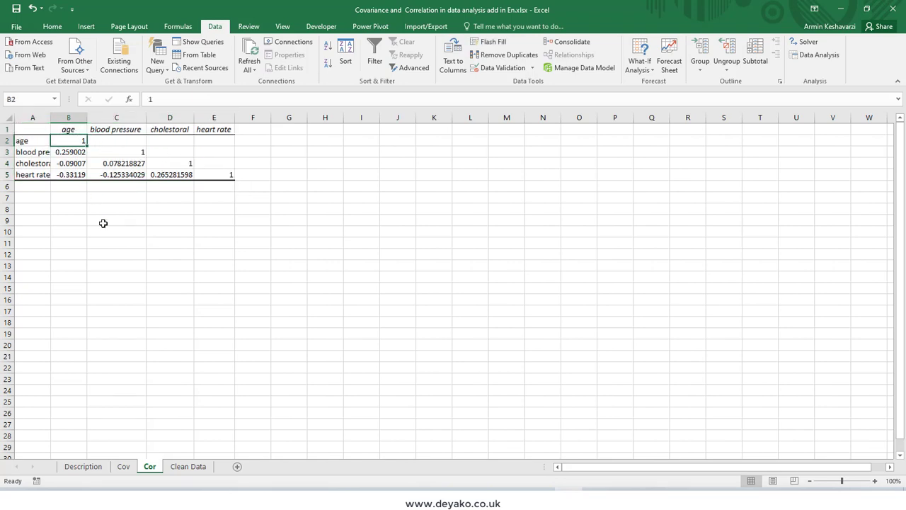
{"action": "left_click", "coordinate": [122, 469]}
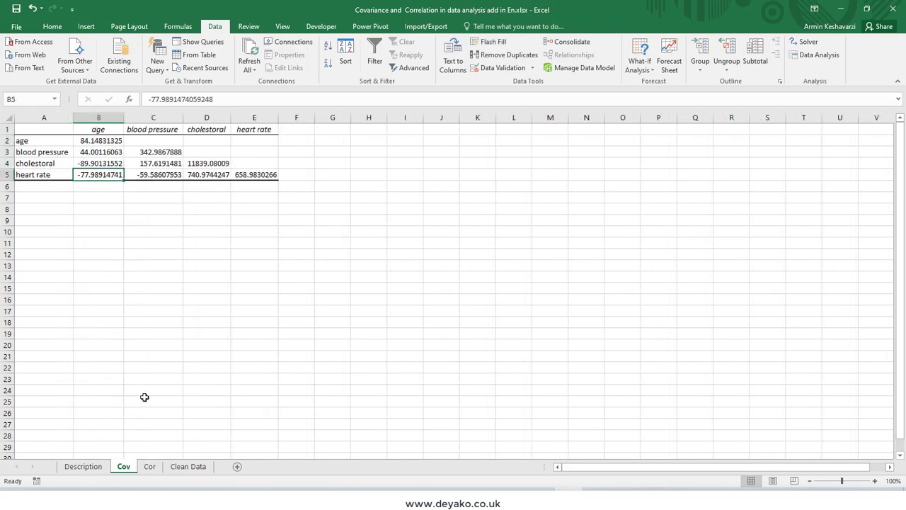
{"action": "left_click", "coordinate": [101, 141]}
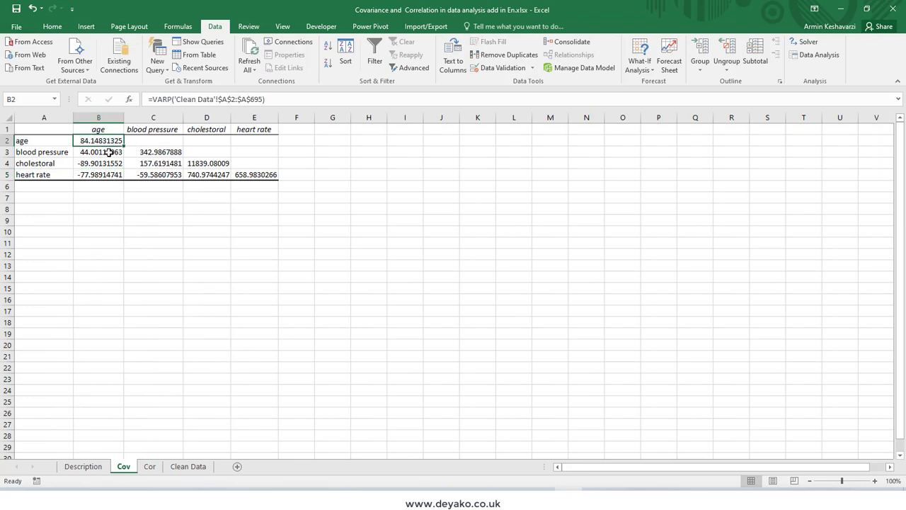
{"action": "left_click", "coordinate": [107, 152]}
{"action": "left_click", "coordinate": [106, 164]}
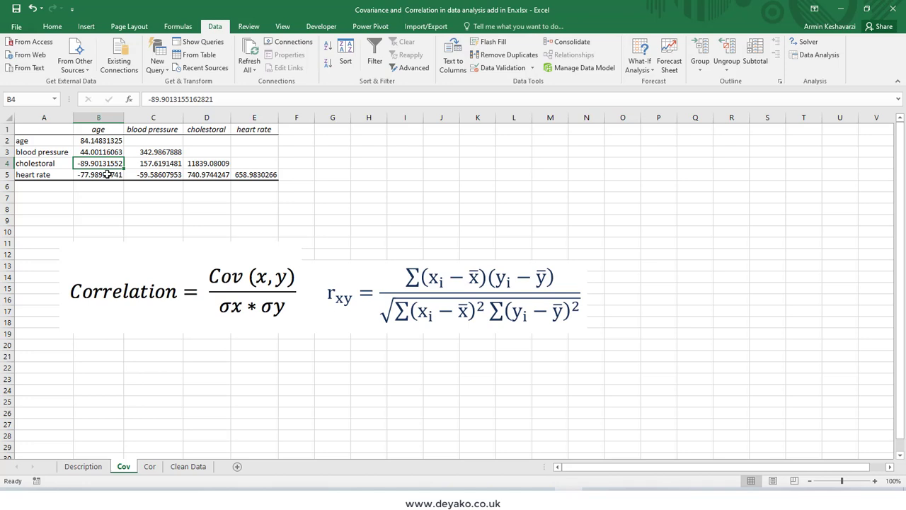
{"action": "left_click", "coordinate": [100, 140]}
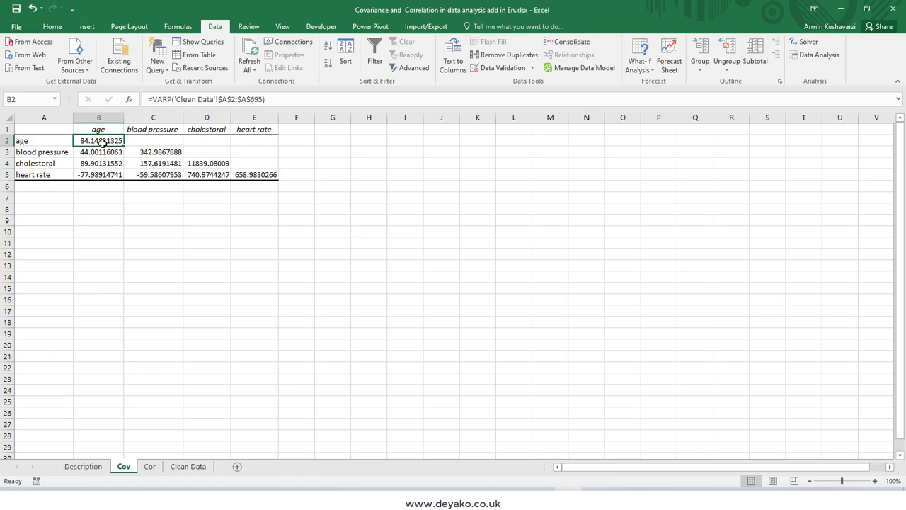
{"action": "left_click", "coordinate": [90, 160]}
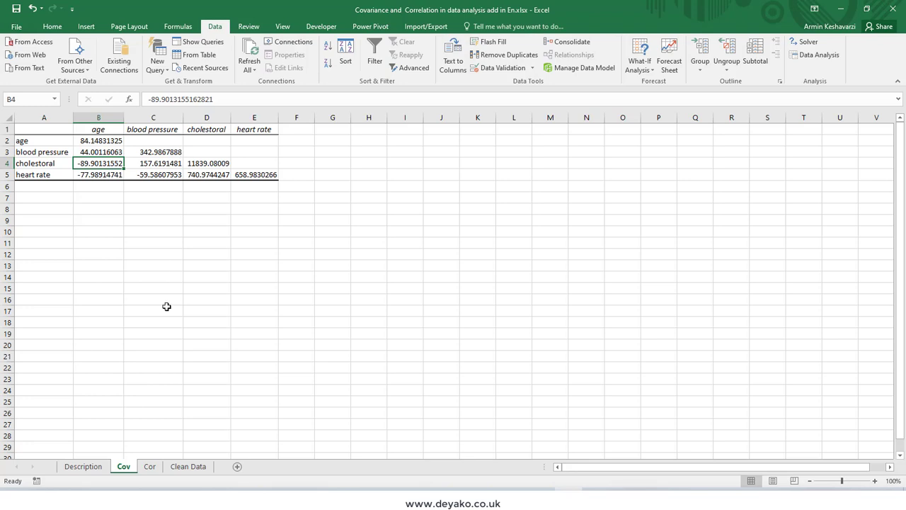
On the Cor sheet, inspect the diagonal and the age–blood pressure correlation 0.259002.
{"action": "left_click", "coordinate": [154, 468]}
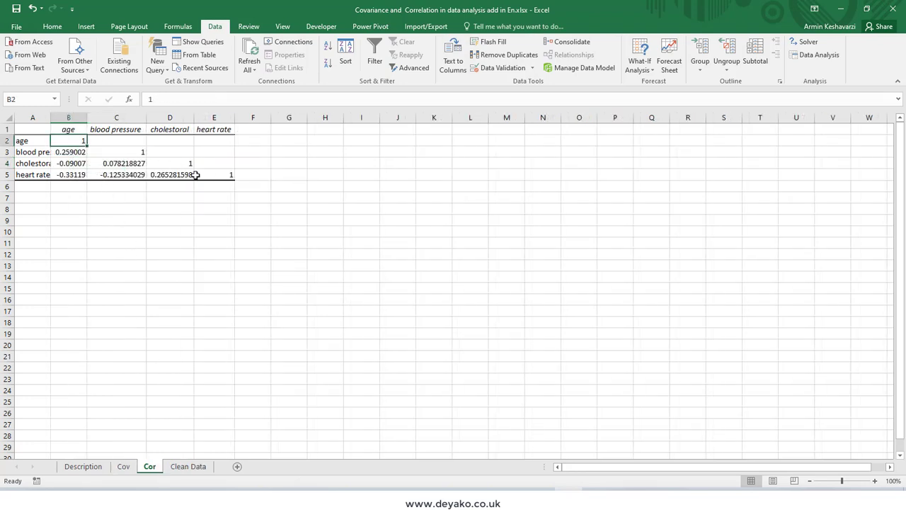
{"action": "left_click", "coordinate": [109, 150]}
{"action": "left_click", "coordinate": [186, 164]}
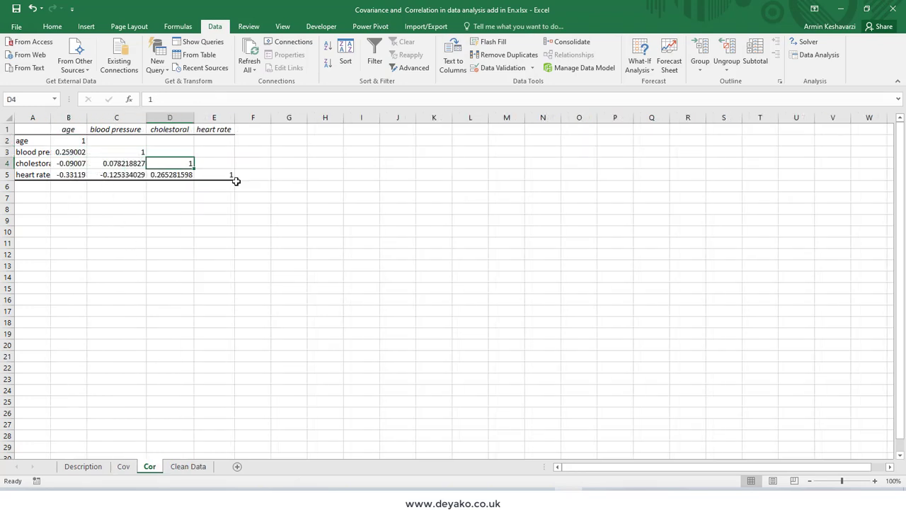
{"action": "left_click", "coordinate": [237, 180]}
{"action": "left_click_drag", "start_coordinate": [69, 141], "coordinate": [239, 185]}
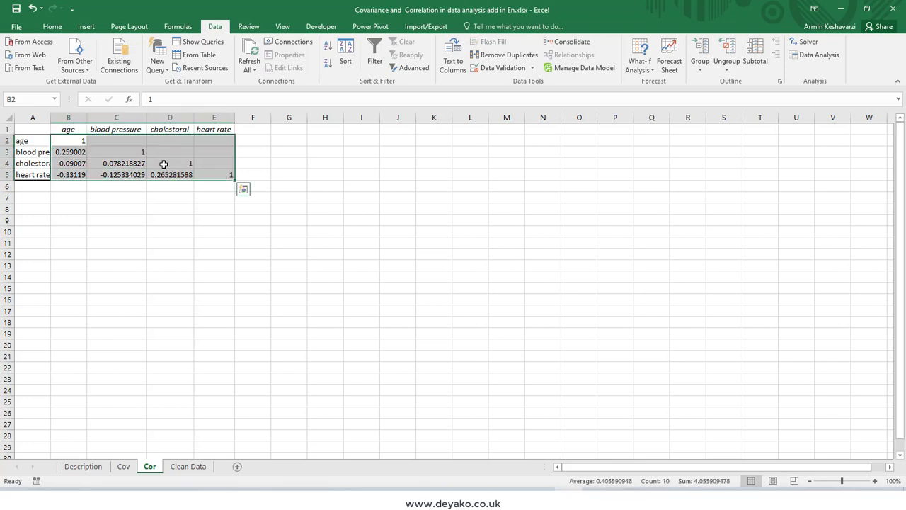
{"action": "left_click", "coordinate": [76, 142]}
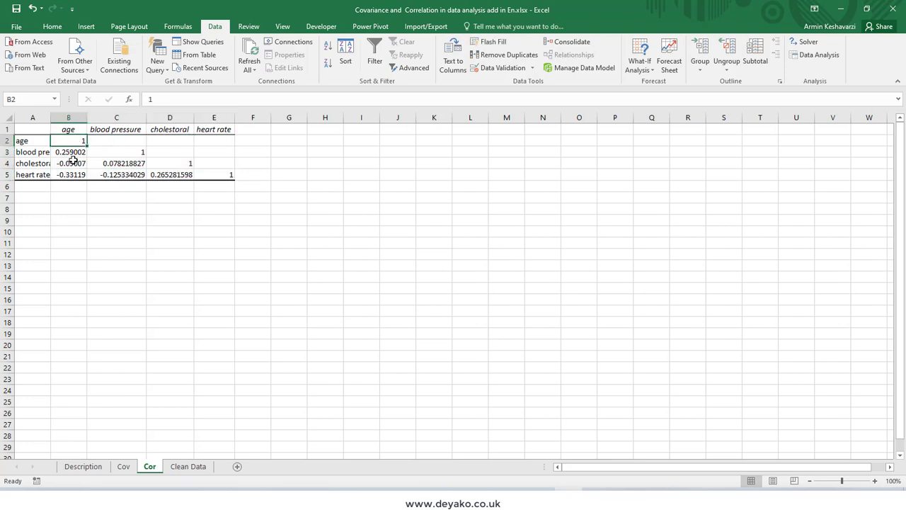
{"action": "left_click", "coordinate": [22, 140]}
{"action": "left_click", "coordinate": [70, 130]}
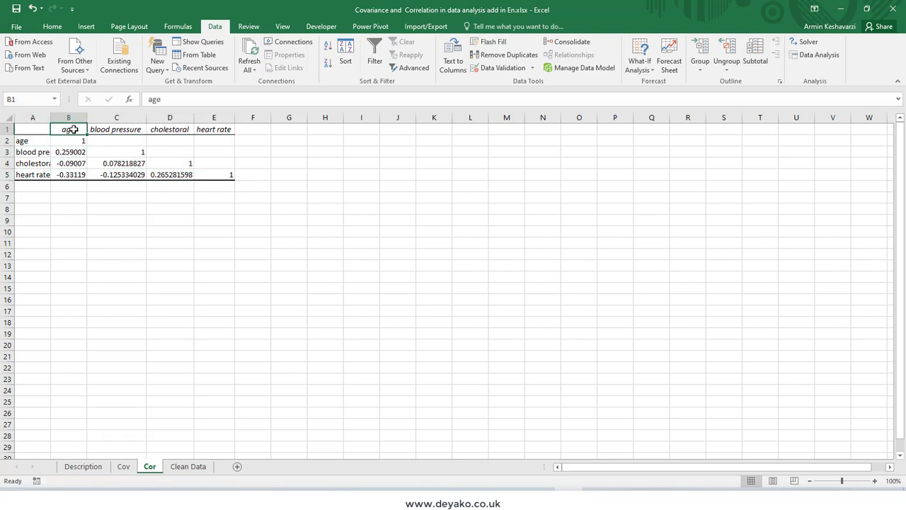
{"action": "left_click", "coordinate": [78, 153]}
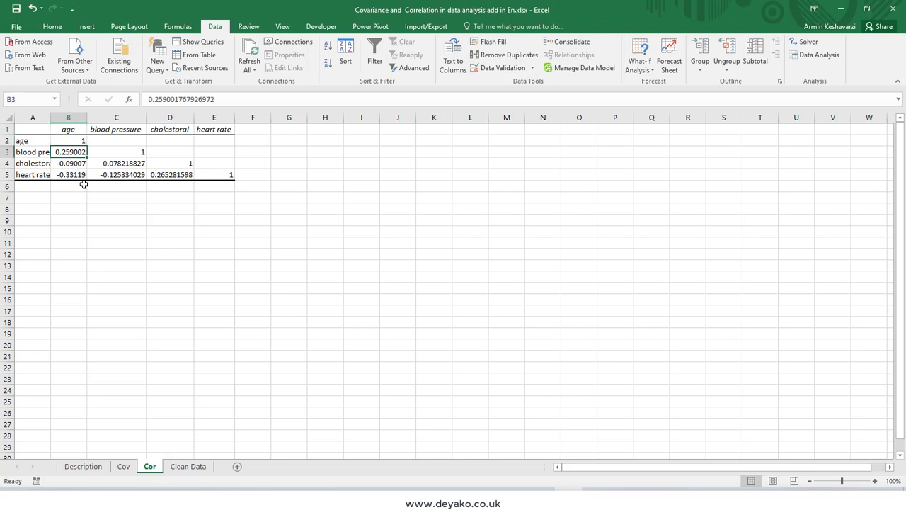
Autofit column A, then compare cholestoral–heart rate (0.265281598), age–heart rate and age–cholestoral correlations.
{"action": "double_click", "coordinate": [51, 117]}
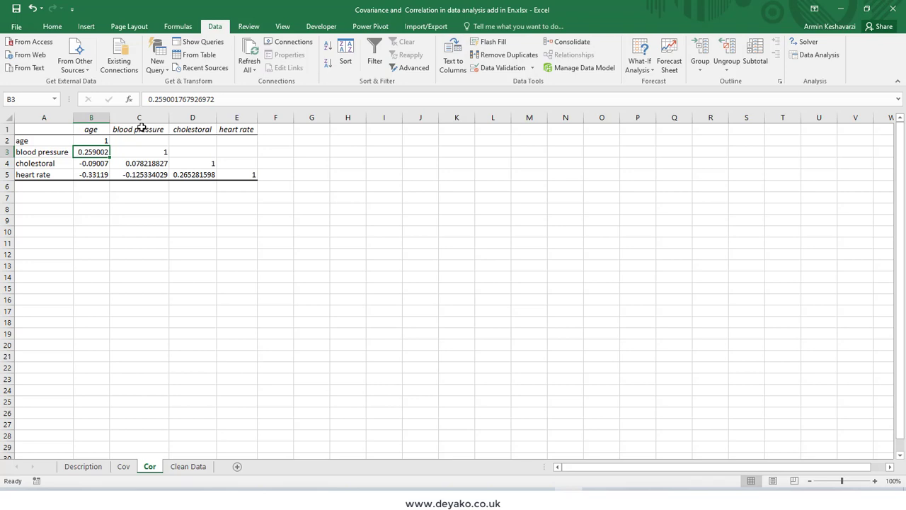
{"action": "left_click", "coordinate": [189, 172]}
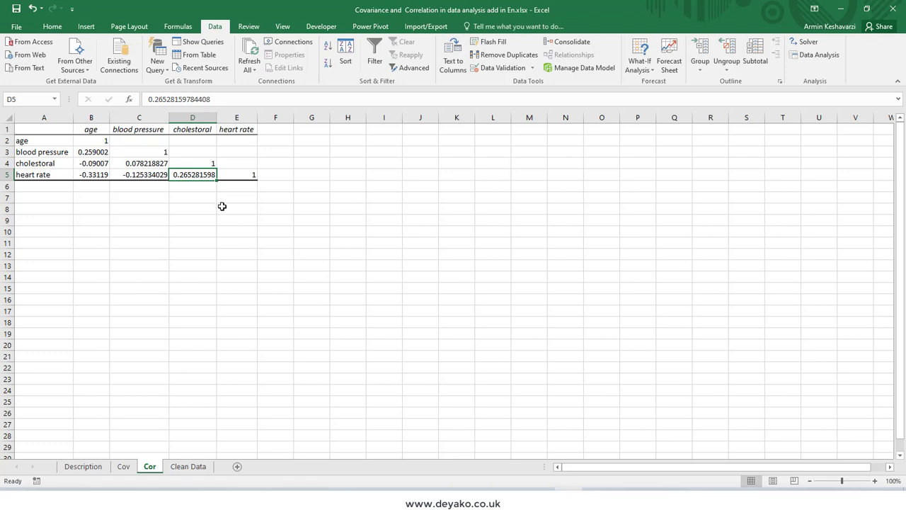
{"action": "left_click", "coordinate": [86, 174]}
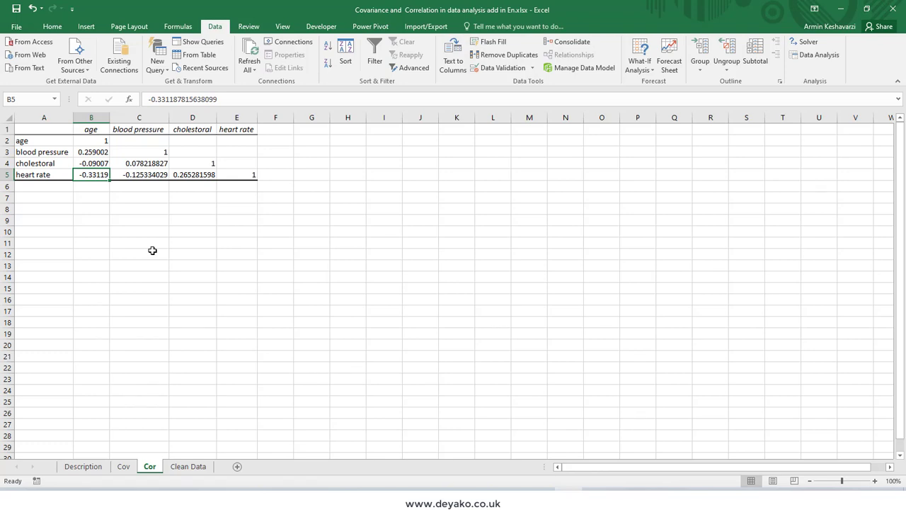
{"action": "left_click", "coordinate": [94, 164]}
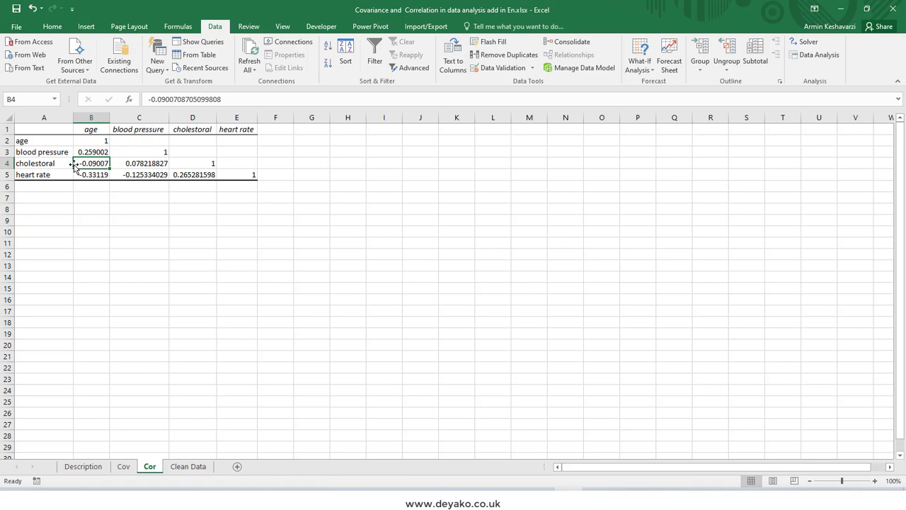
{"action": "left_click", "coordinate": [51, 163]}
{"action": "left_click", "coordinate": [92, 129]}
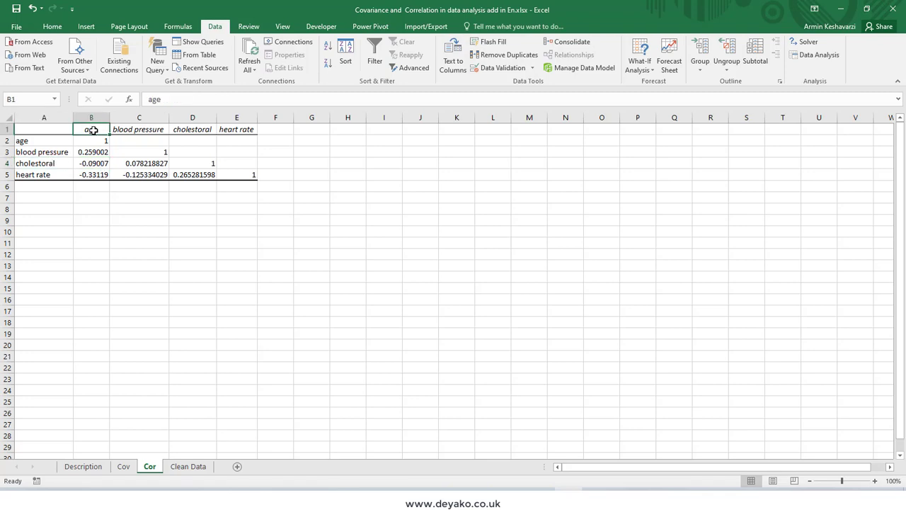
{"action": "left_click", "coordinate": [96, 161]}
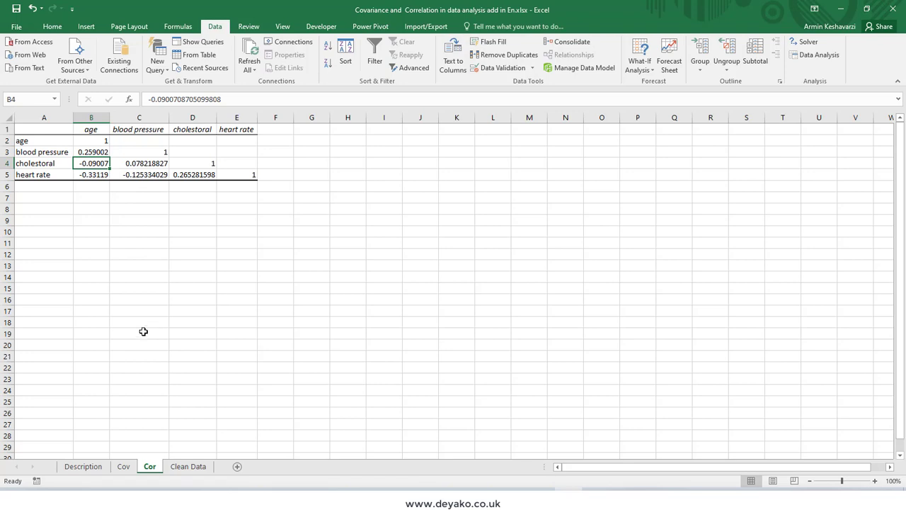
{"action": "left_click", "coordinate": [50, 163]}
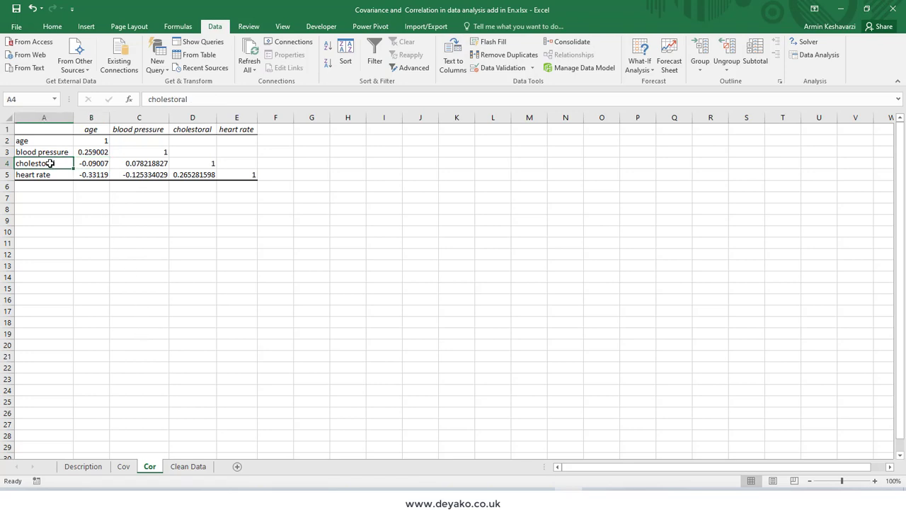
{"action": "left_click", "coordinate": [86, 129]}
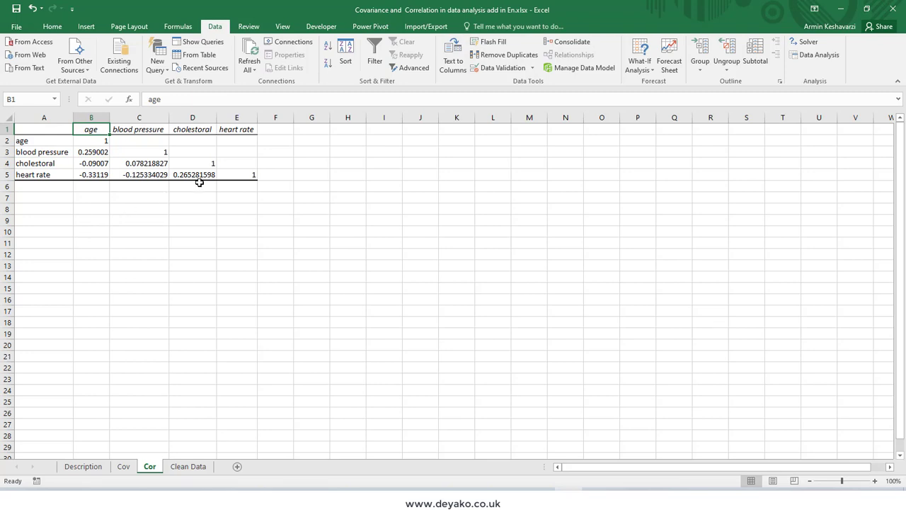
{"action": "left_click", "coordinate": [199, 185]}
{"action": "left_click", "coordinate": [202, 173]}
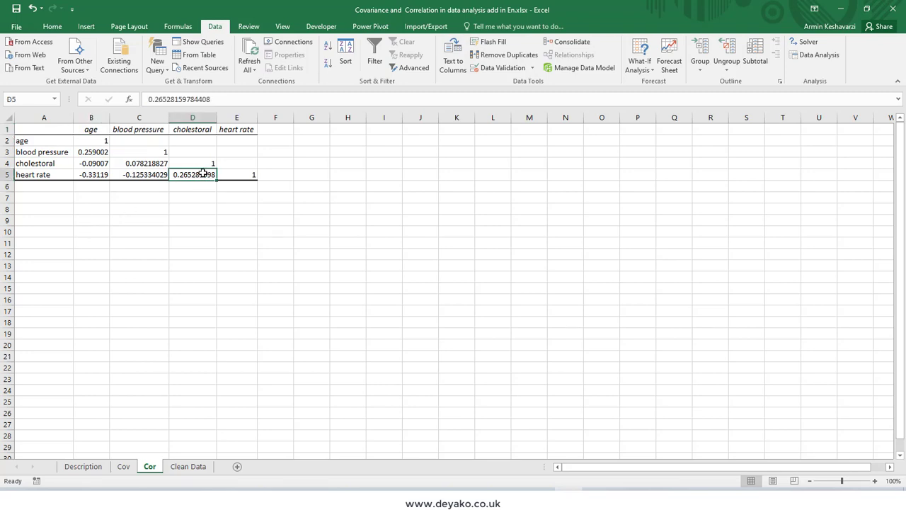
{"action": "left_click", "coordinate": [29, 174]}
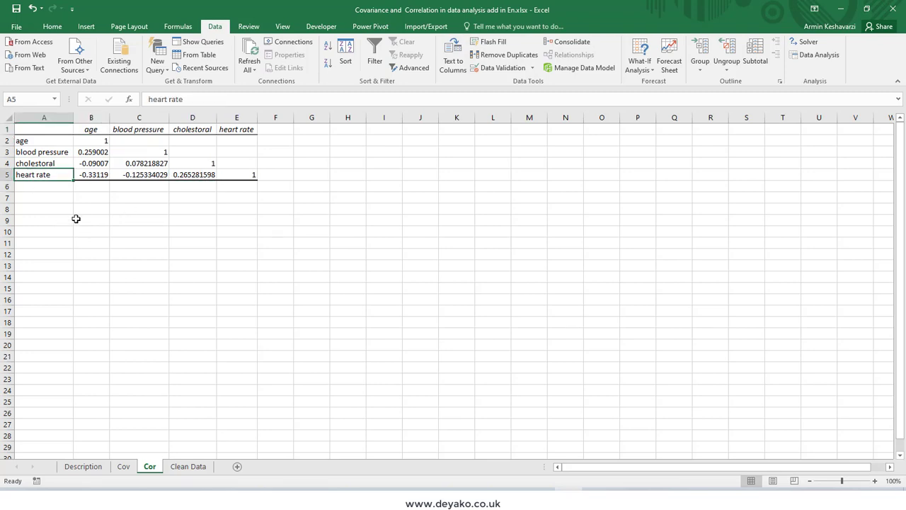
{"action": "left_click", "coordinate": [90, 150]}
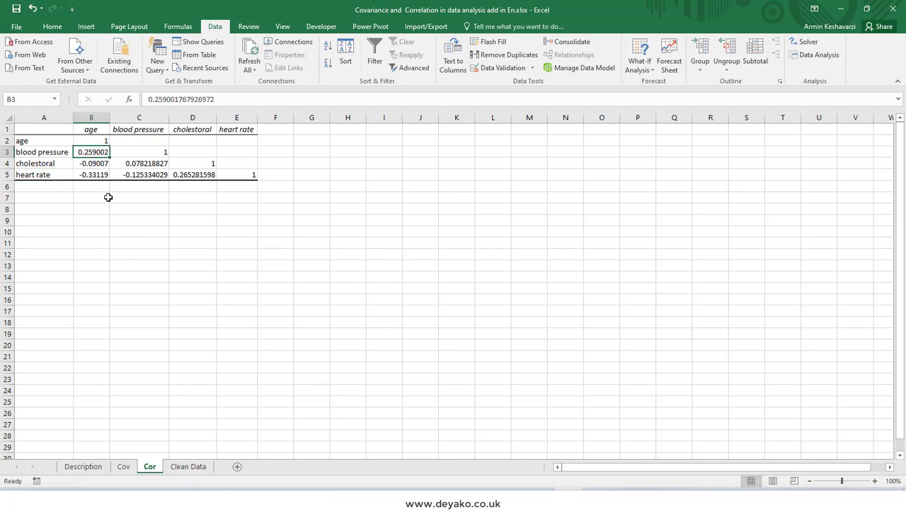
{"action": "left_click", "coordinate": [83, 129]}
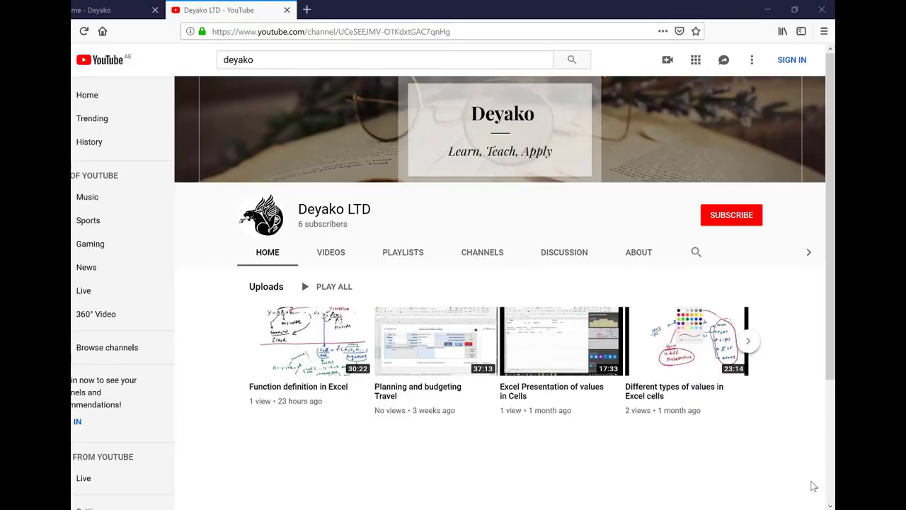
Switch to the deyako.co.uk tab and scroll down to Shop by Category.
{"action": "key", "text": "ctrl+Tab"}
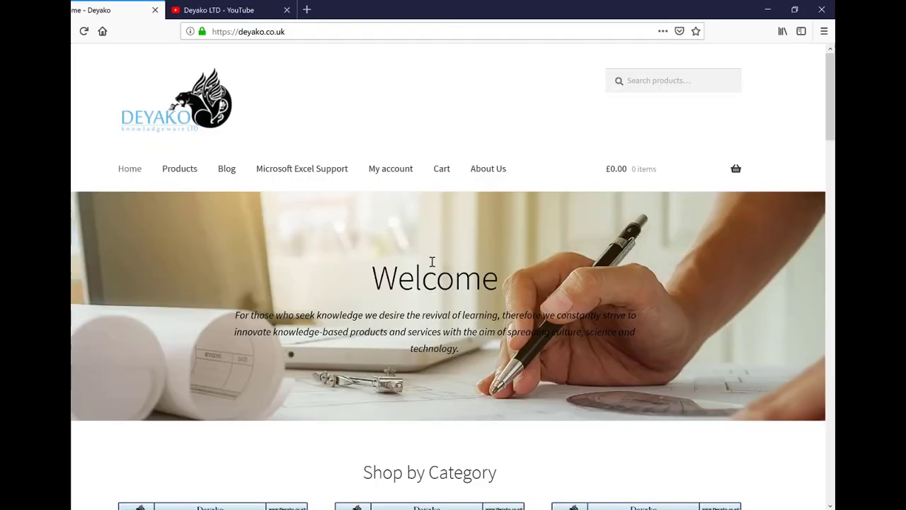
{"action": "scroll", "coordinate": [432, 262], "scroll_direction": "down", "scroll_amount": 6}
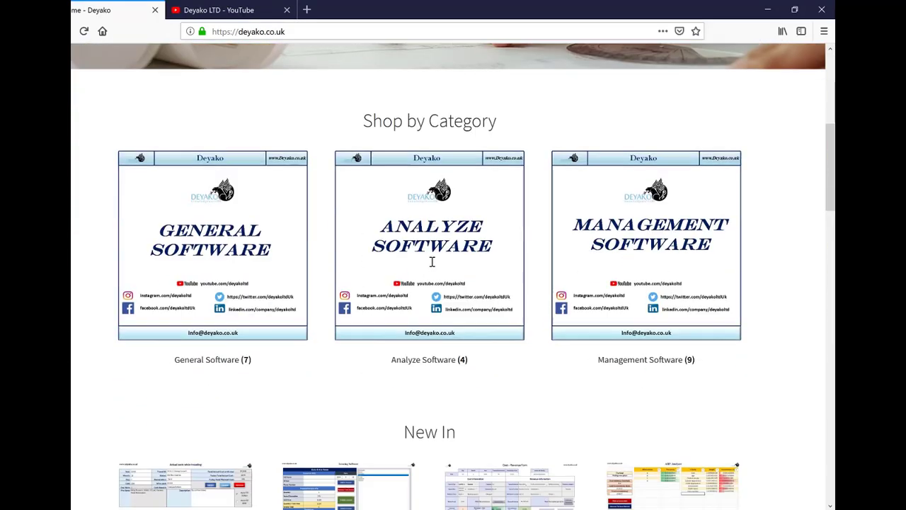